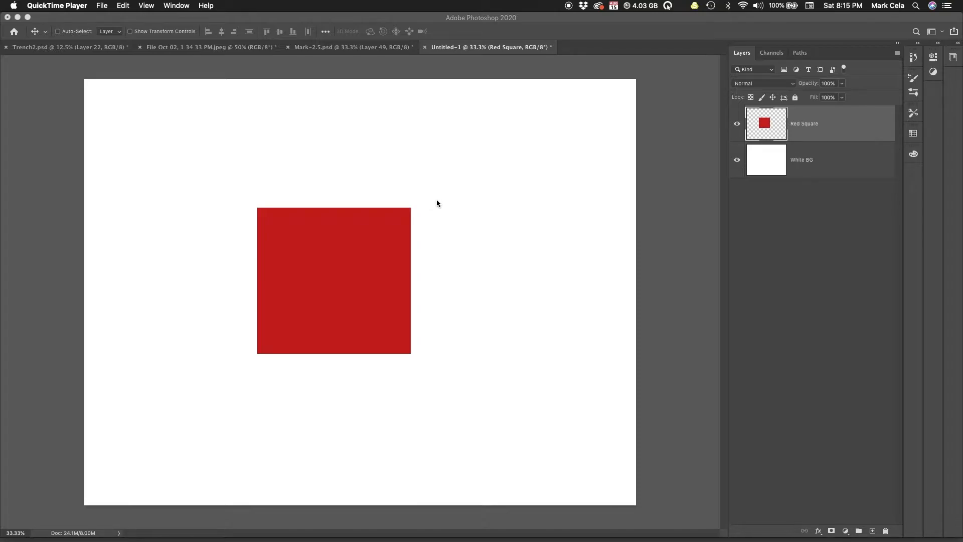
- Activate the Eraser tool and reduce its brush size to 178 pixels
click(438, 120)
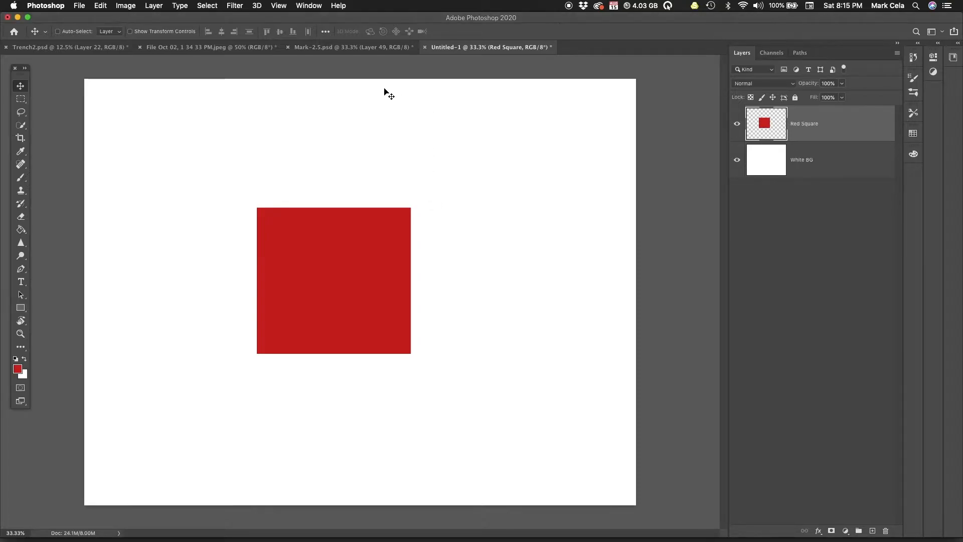
click(21, 218)
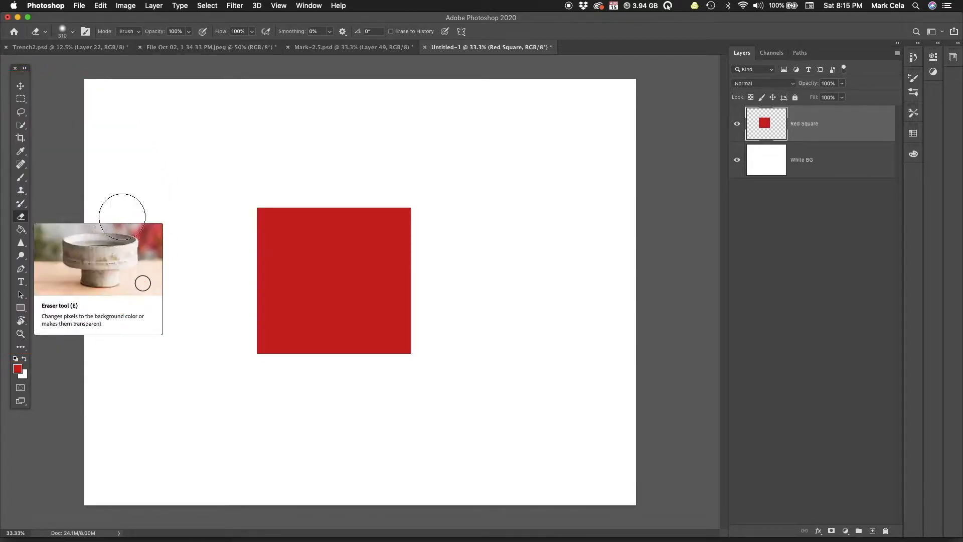
drag(489, 176, 493, 221)
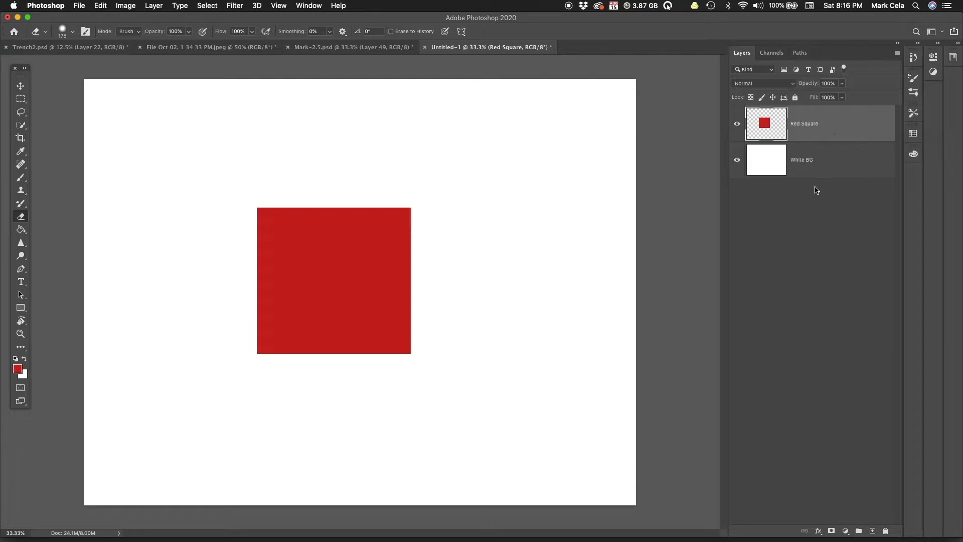
- Hide the White BG layer to view the transparency behind the red square, and show it again
click(737, 161)
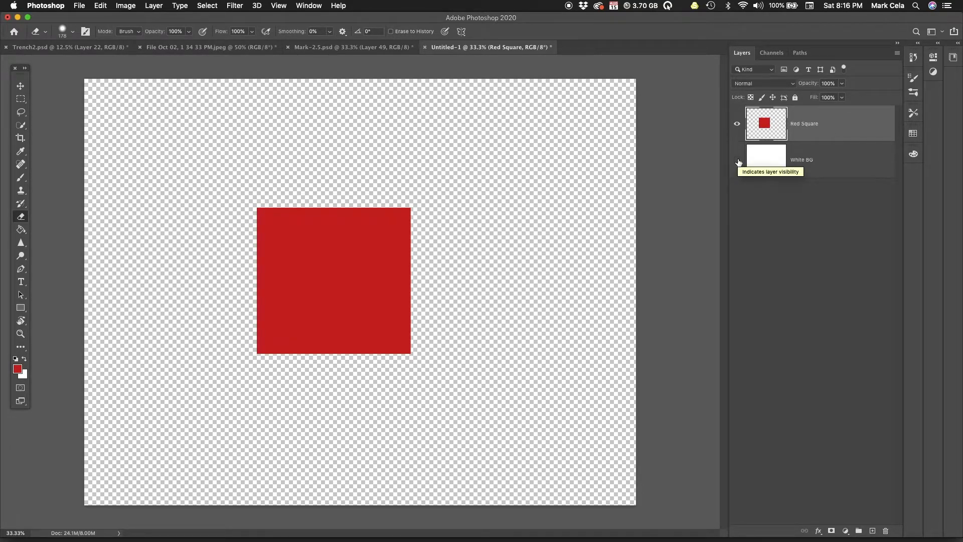
click(737, 161)
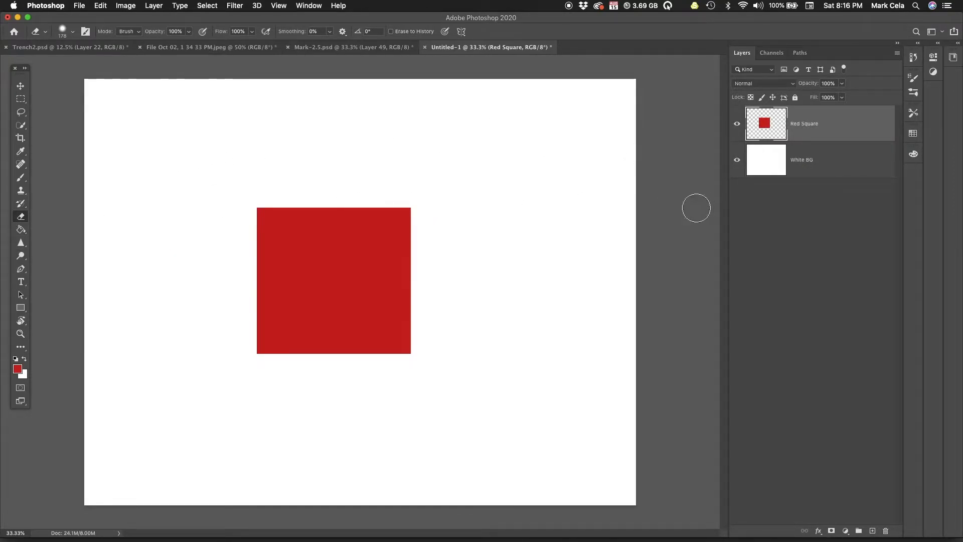
- Try erasing three diagonal bands across the red square directly on the Red Square layer
mouse_move(288, 153)
mouse_down()
mouse_move(439, 290)
mouse_move(517, 345)
mouse_move(335, 201)
mouse_move(459, 303)
mouse_up()
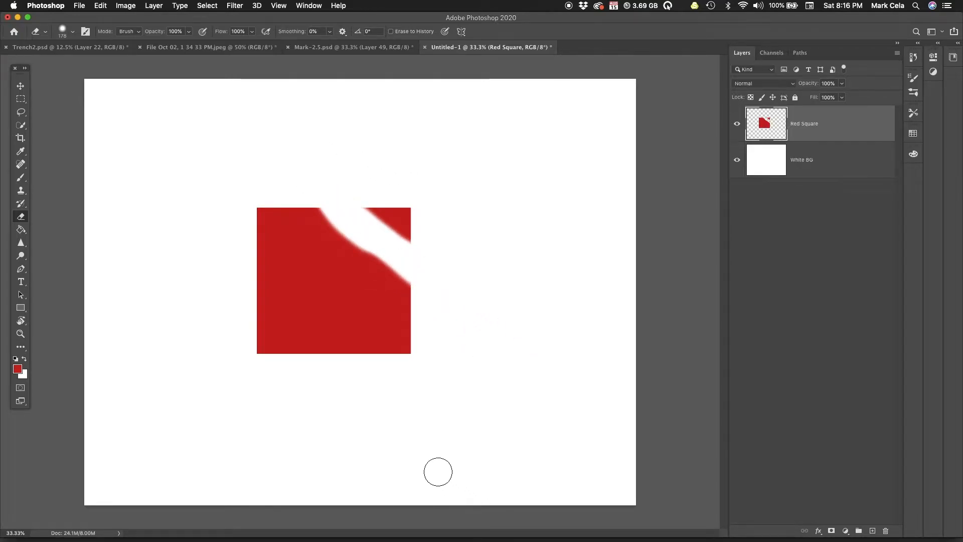
drag(201, 228, 254, 245)
drag(292, 272, 507, 389)
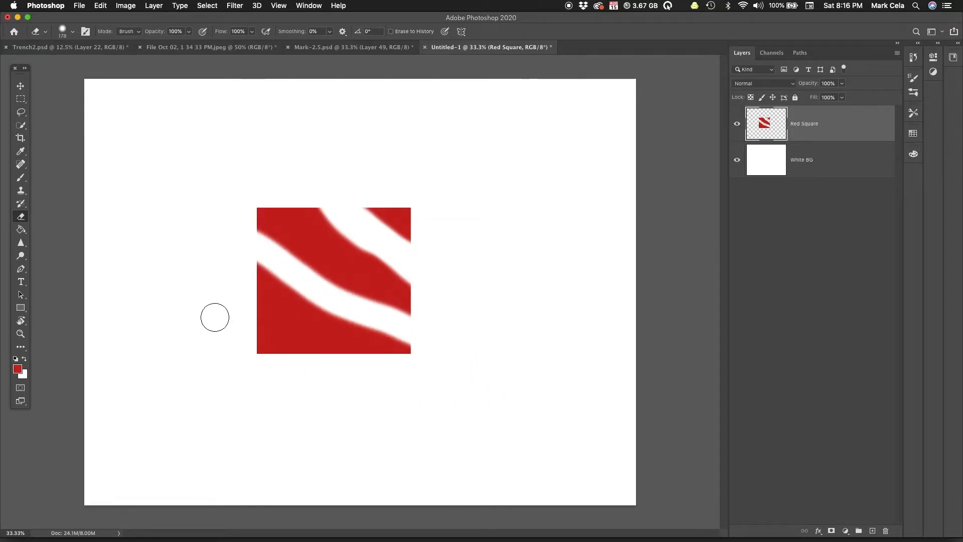
drag(212, 318, 346, 383)
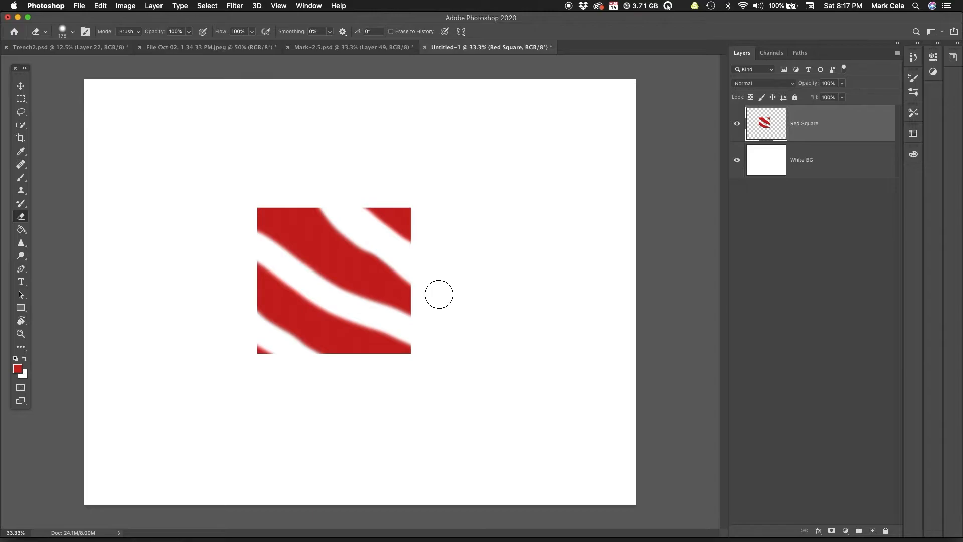
- Undo the eraser strokes on the Red Square layer
key(super+z)
key(super+z)
key(super+z)
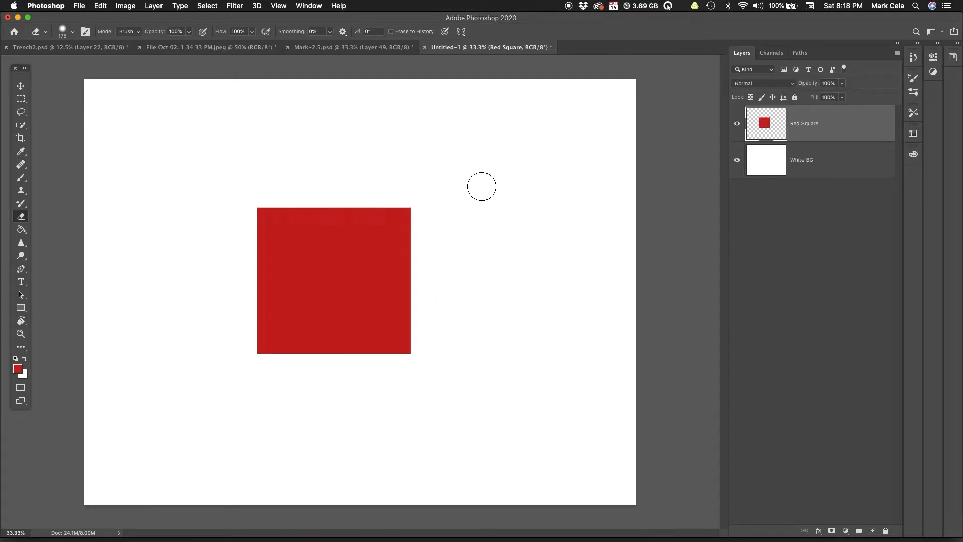
- Activate the Brush tool and set its size to 206 pixels and its opacity to 100%
click(21, 178)
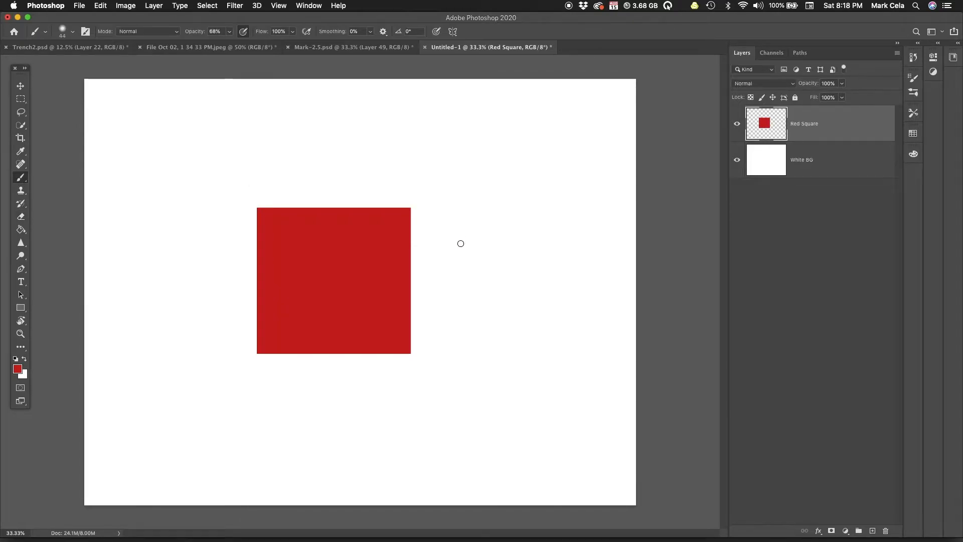
mouse_move(467, 254)
mouse_down()
mouse_move(481, 253)
mouse_move(475, 309)
mouse_move(471, 261)
mouse_up()
drag(231, 36, 239, 46)
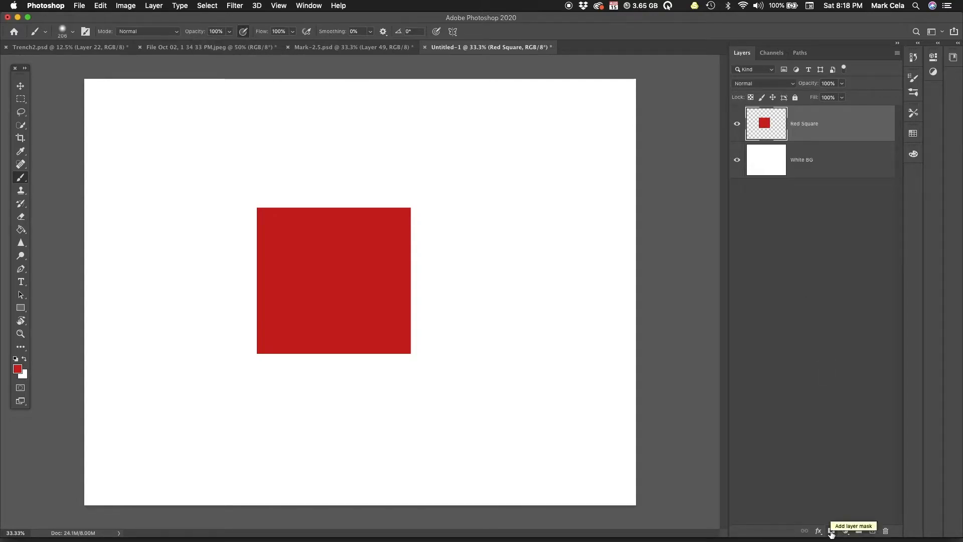
- Add a layer mask to the Red Square layer and paint three black bands on it across the square
click(832, 532)
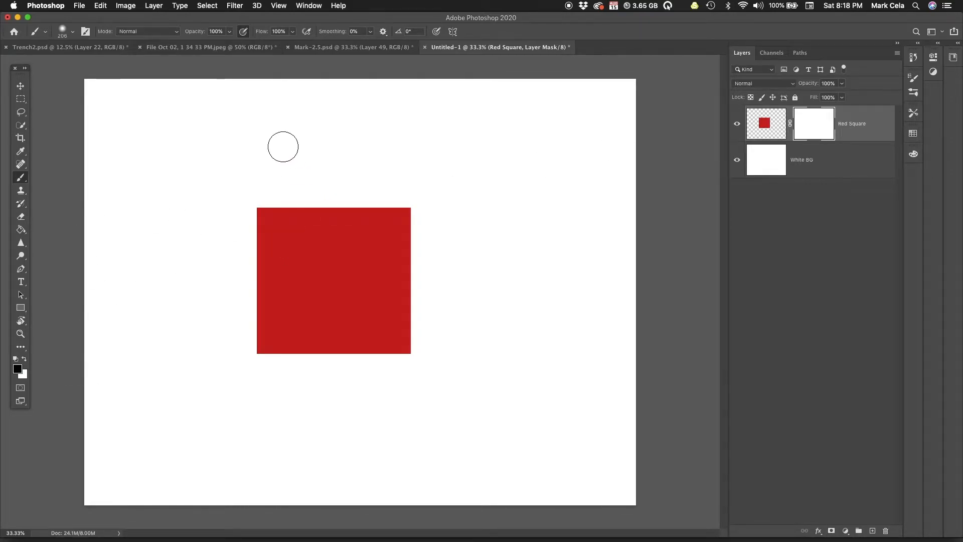
drag(321, 194, 421, 246)
drag(451, 283, 151, 281)
drag(235, 311, 417, 361)
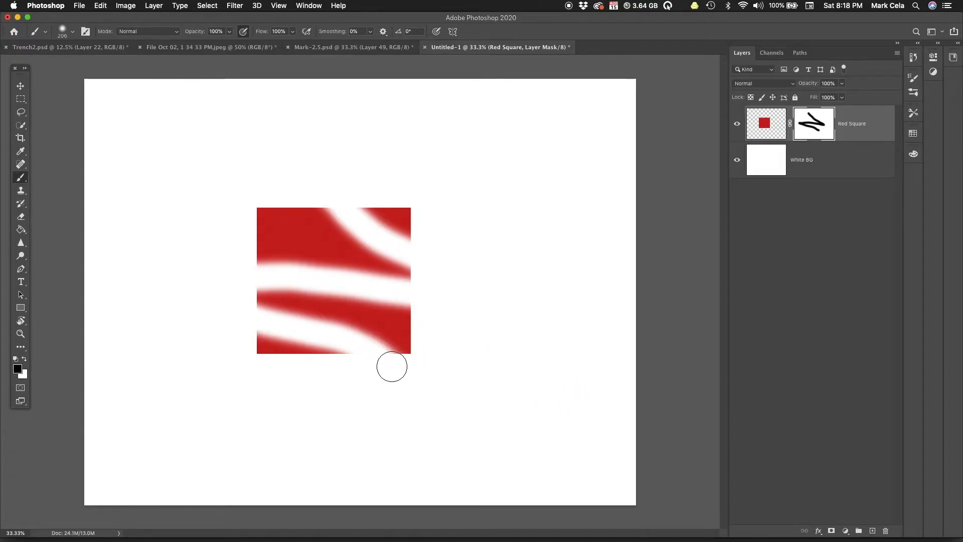
- Switch the foreground colour to white and paint over the black mask bands to restore the red square
key(x)
mouse_move(379, 228)
mouse_down()
mouse_move(329, 192)
mouse_move(368, 192)
mouse_move(302, 219)
mouse_move(331, 235)
mouse_move(437, 234)
mouse_move(399, 269)
mouse_move(384, 301)
mouse_move(254, 277)
mouse_move(419, 275)
mouse_move(247, 290)
mouse_move(240, 333)
mouse_move(411, 334)
mouse_move(403, 338)
mouse_move(253, 303)
mouse_move(428, 263)
mouse_up()
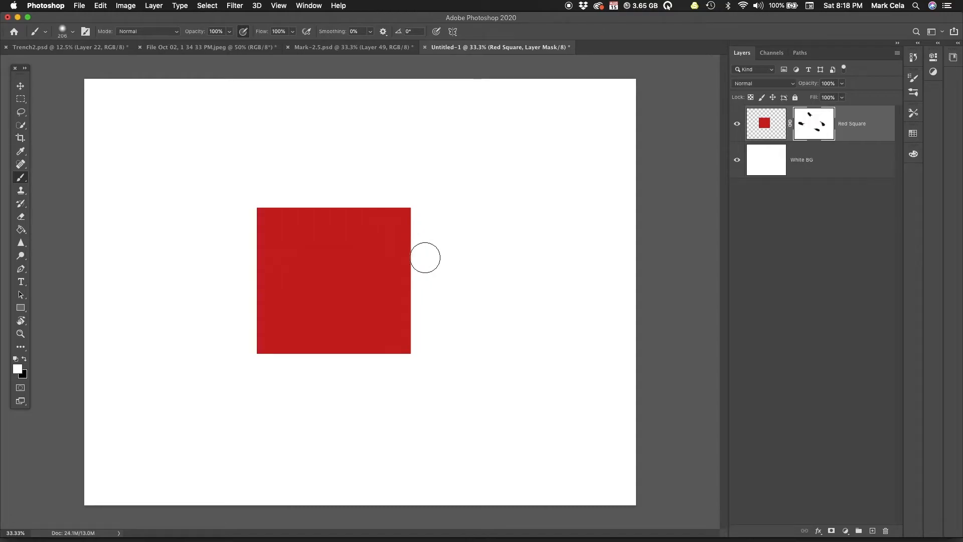
key(super+z)
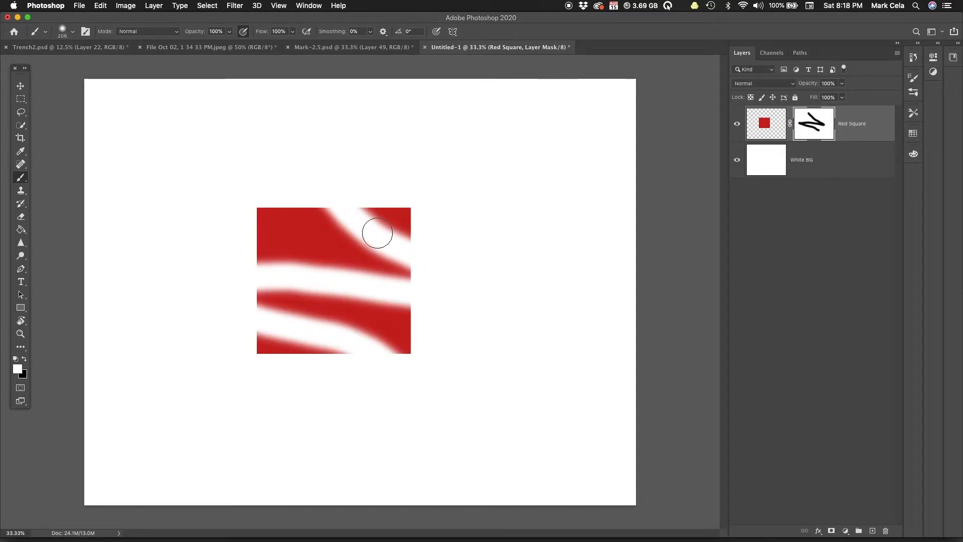
mouse_move(327, 200)
mouse_down()
mouse_move(427, 284)
mouse_move(350, 230)
mouse_move(445, 245)
mouse_move(330, 218)
mouse_move(421, 285)
mouse_move(425, 250)
mouse_move(356, 243)
mouse_move(320, 273)
mouse_move(412, 306)
mouse_move(261, 256)
mouse_move(300, 297)
mouse_move(278, 314)
mouse_move(311, 335)
mouse_move(305, 342)
mouse_move(338, 344)
mouse_up()
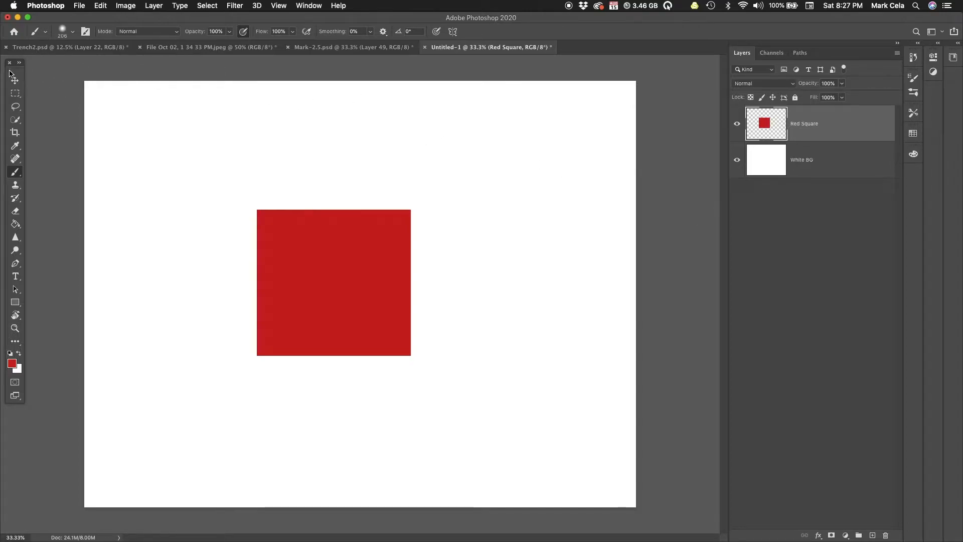
- Move the floating tool palette beside the layer list and expand it to two columns
mouse_move(11, 72)
mouse_down()
mouse_move(687, 90)
mouse_move(717, 67)
mouse_up()
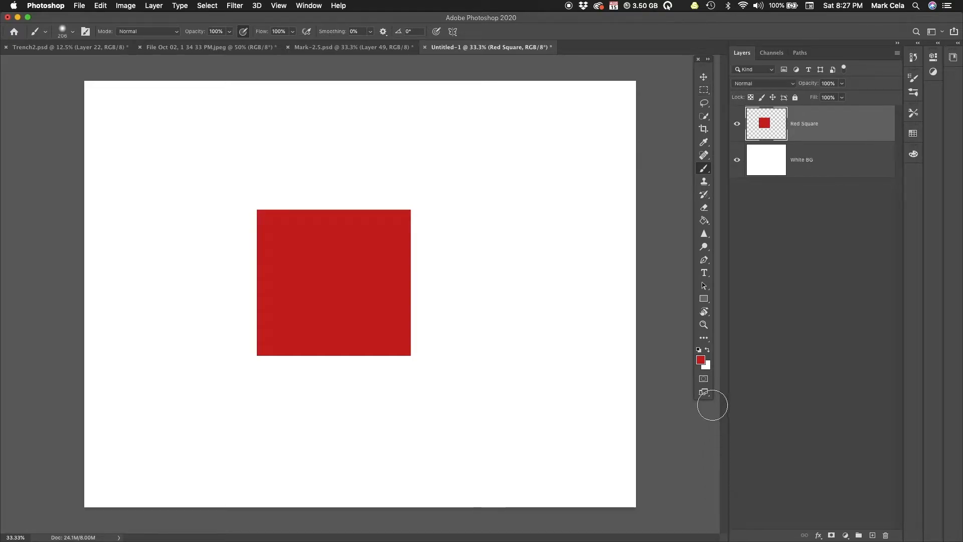
click(708, 60)
drag(709, 67, 695, 64)
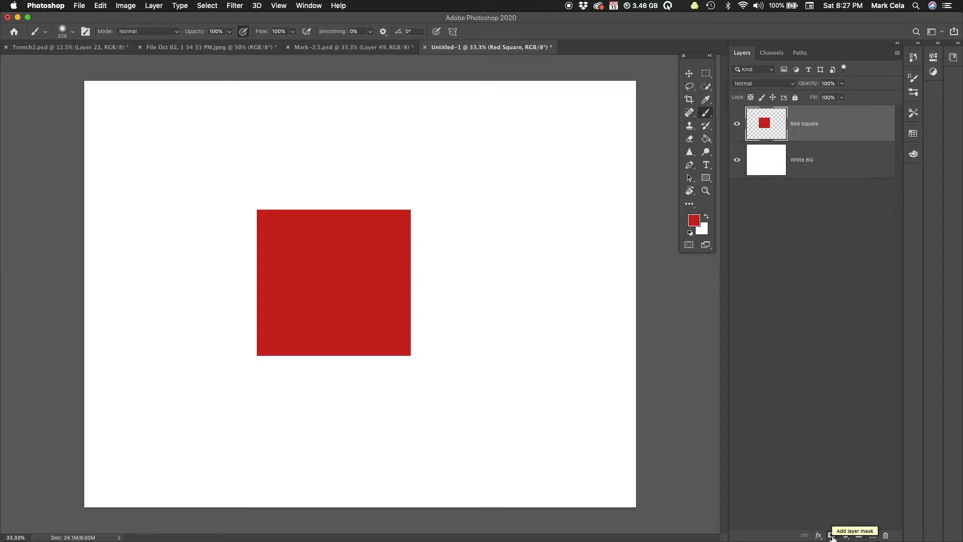
- Add a layer mask to the Red Square layer, then target the layer thumbnail and switch back to the mask
click(832, 536)
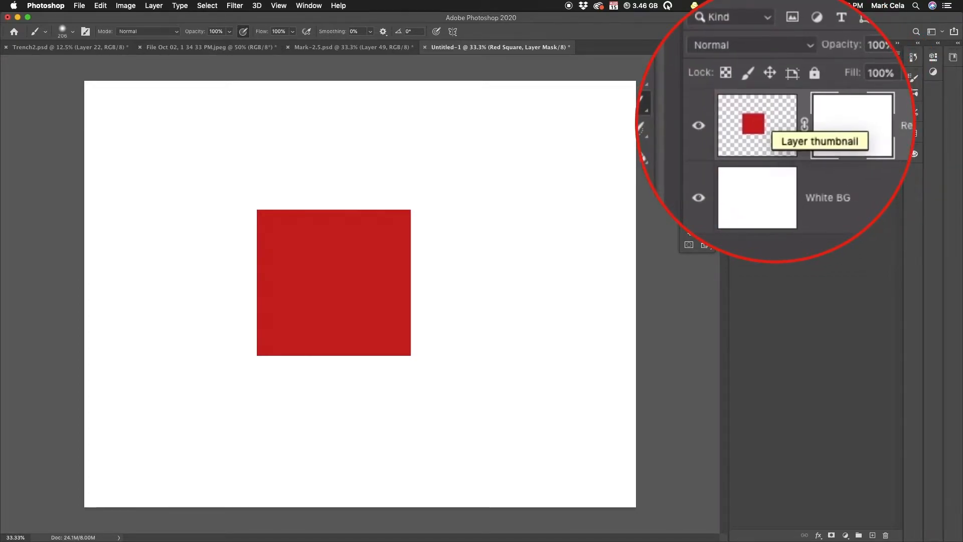
click(764, 124)
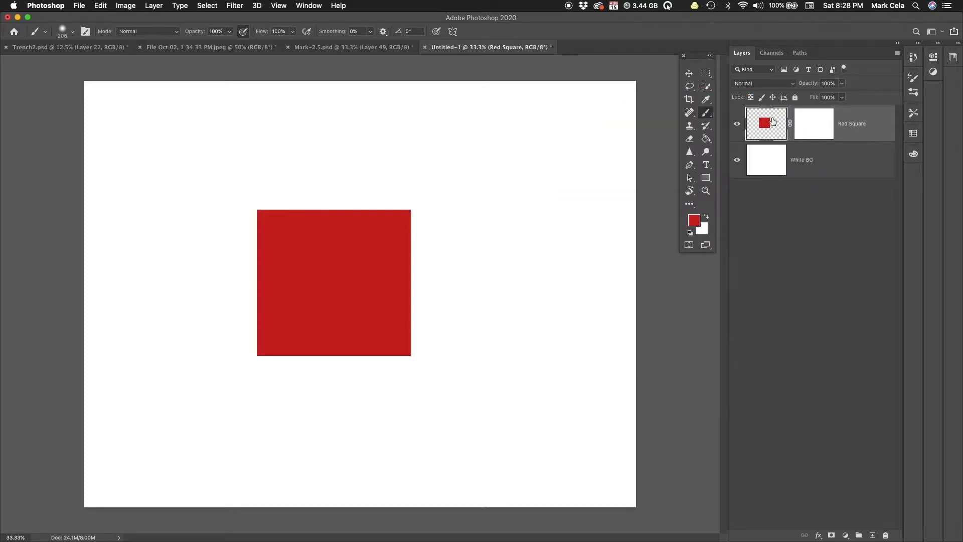
click(819, 125)
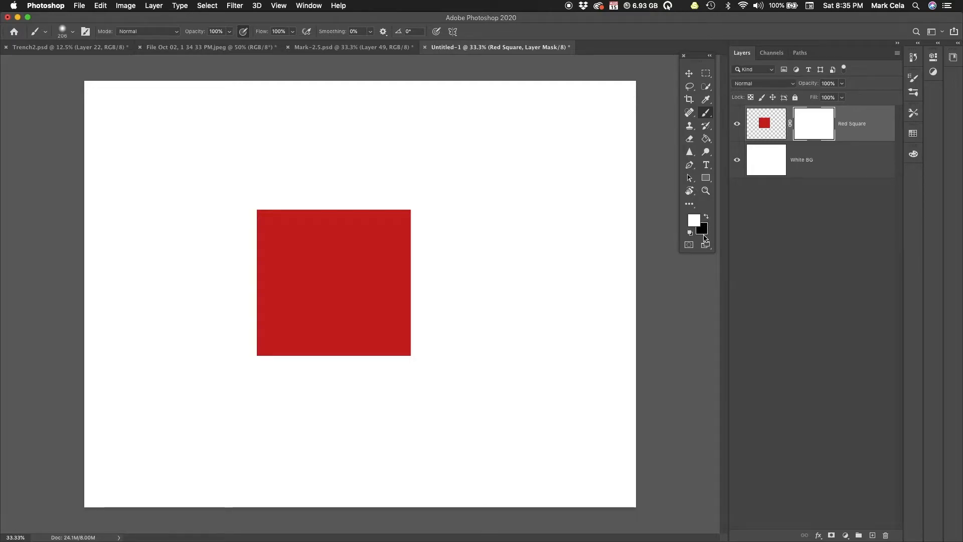
- Paint a black diagonal band on the mask over the square's upper-right corner, then paint it back with white
click(706, 218)
mouse_move(341, 192)
mouse_down()
mouse_move(508, 326)
mouse_move(414, 264)
mouse_move(326, 167)
mouse_move(491, 310)
mouse_up()
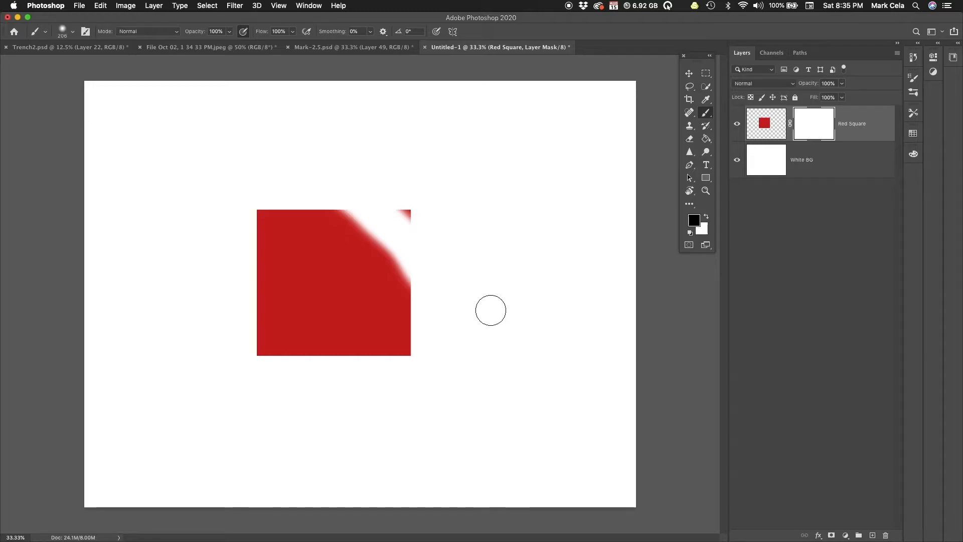
click(707, 217)
mouse_move(372, 201)
mouse_down()
mouse_move(445, 251)
mouse_move(340, 185)
mouse_move(397, 251)
mouse_move(388, 242)
mouse_move(404, 281)
mouse_up()
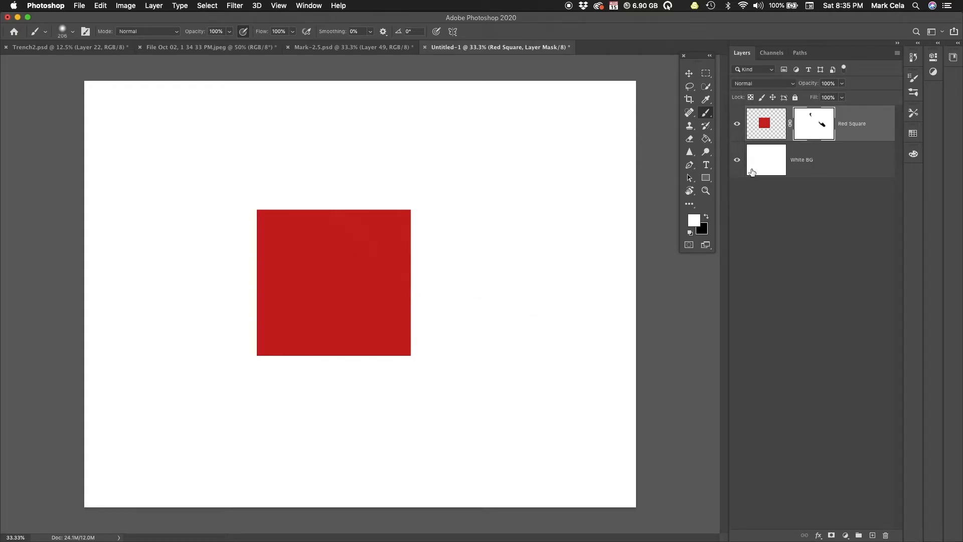
- Paint a #868686 grey diagonal band on the mask near the square's upper-right corner and check its transparency with White BG hidden
click(697, 229)
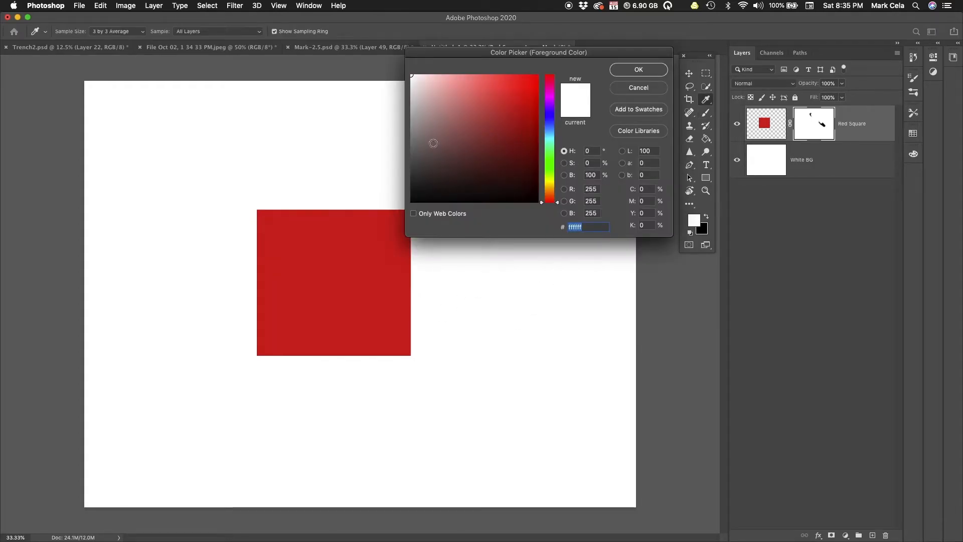
click(413, 138)
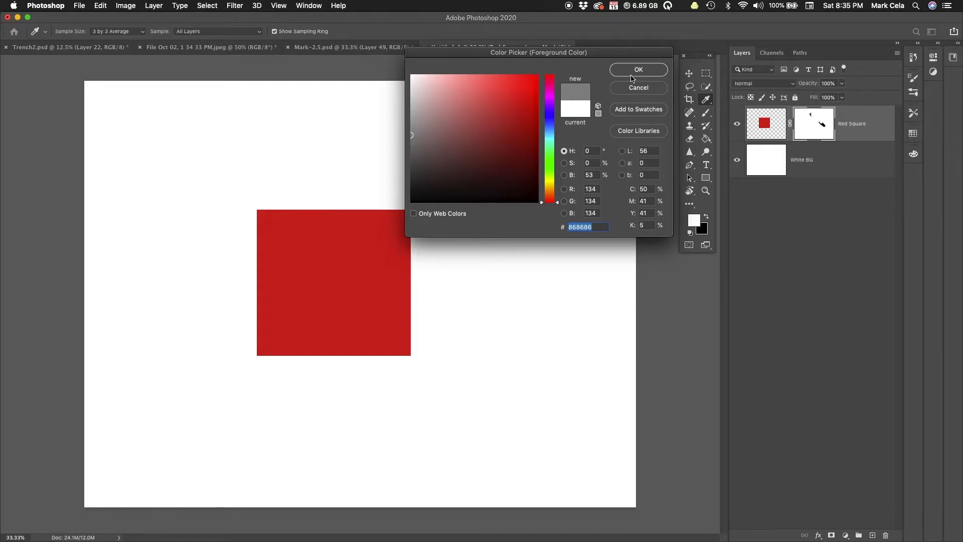
click(638, 70)
drag(318, 180, 477, 321)
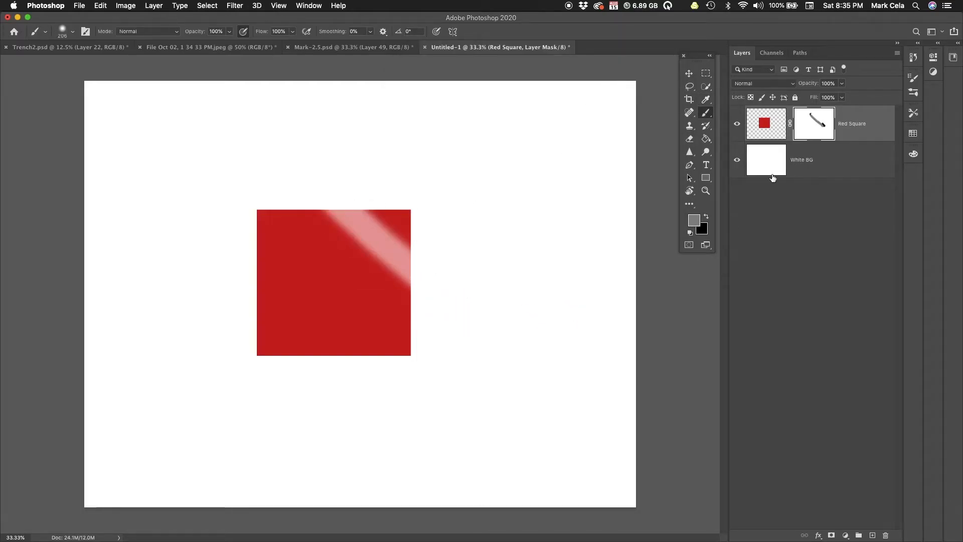
click(737, 160)
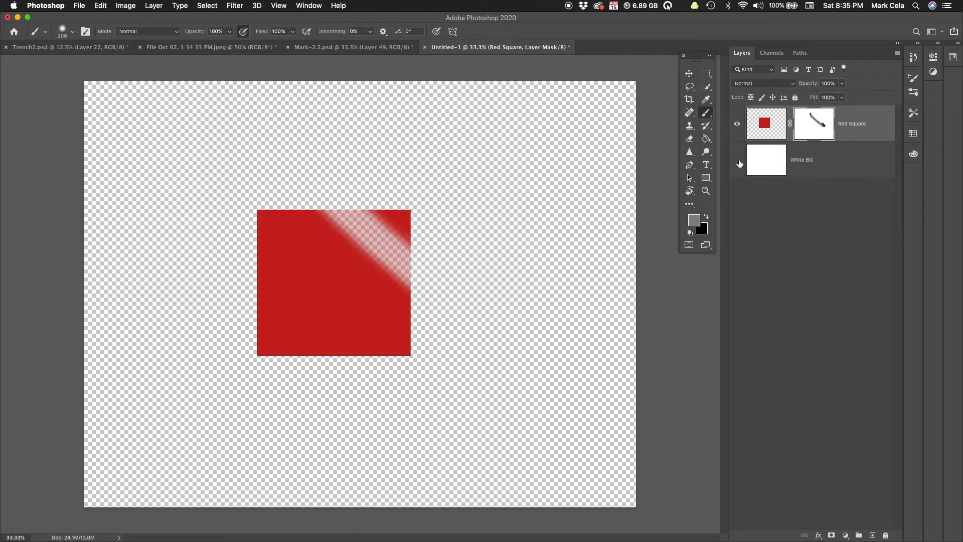
click(737, 160)
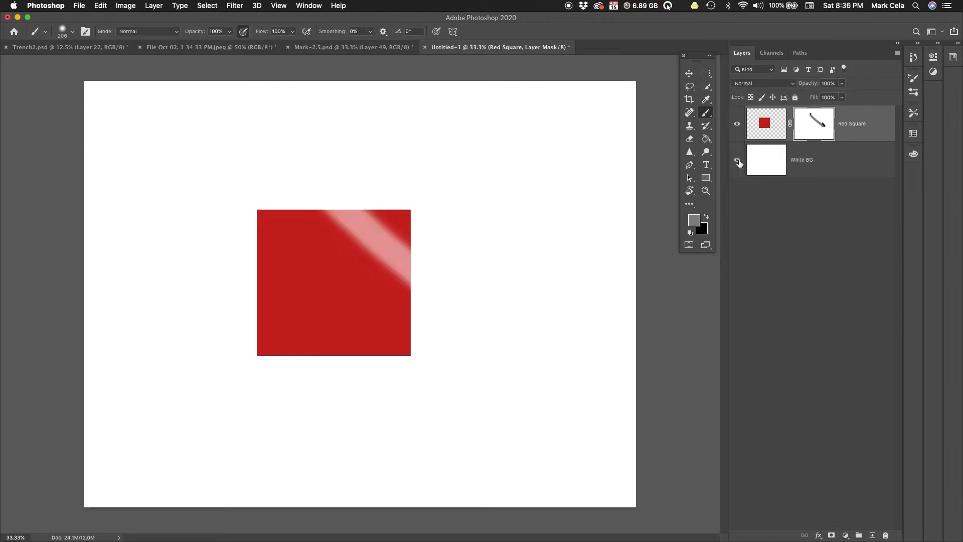
- Set the foreground colour to dark grey #3c3c3c and paint a second diagonal band on the mask across the square
click(697, 221)
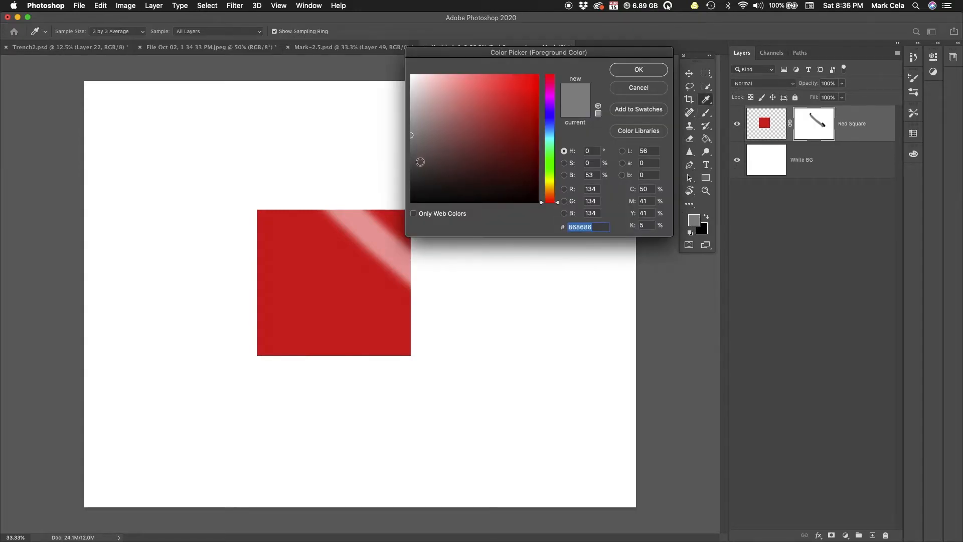
click(408, 165)
click(638, 69)
key(b)
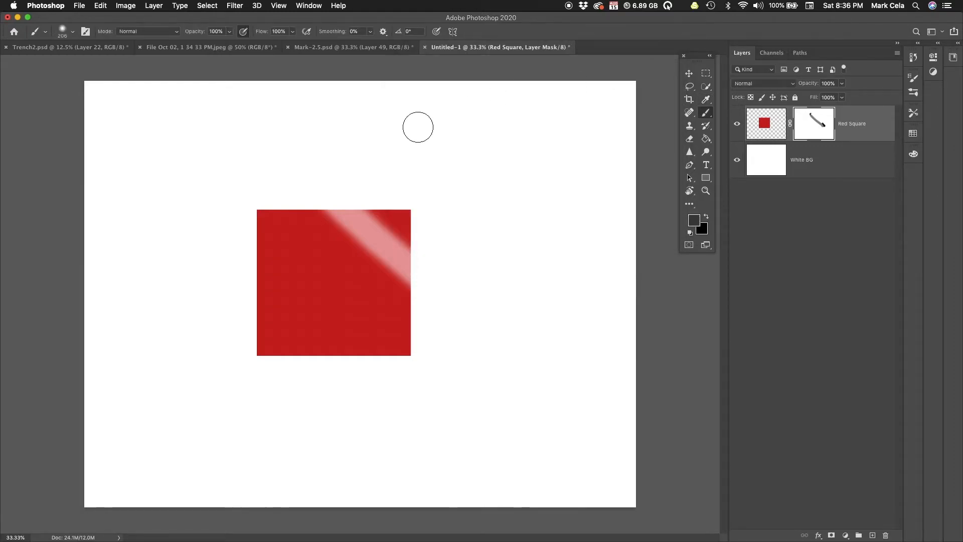
mouse_move(283, 217)
mouse_down()
mouse_move(354, 284)
mouse_move(402, 351)
mouse_up()
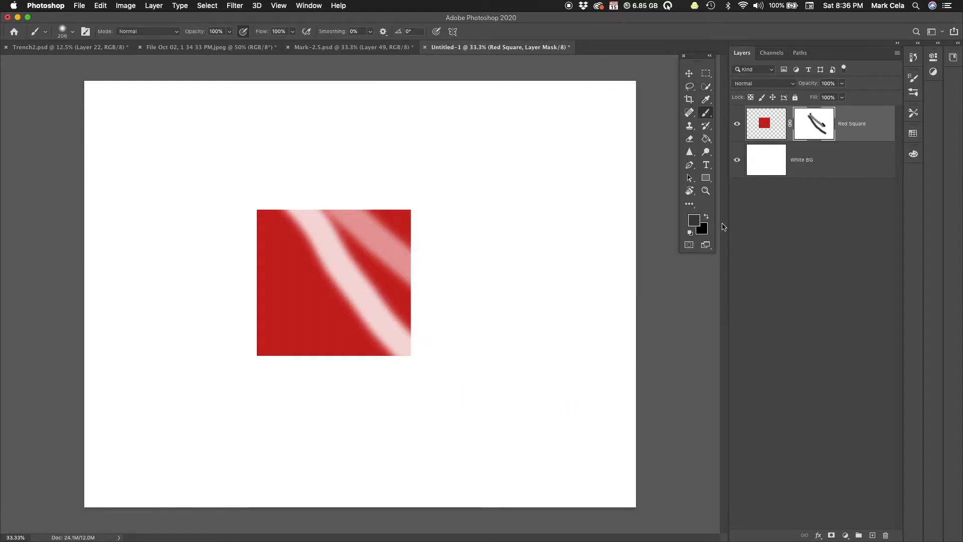
- Set the foreground colour to light grey #d9d9d9 and paint another diagonal band on the mask across the square
click(698, 221)
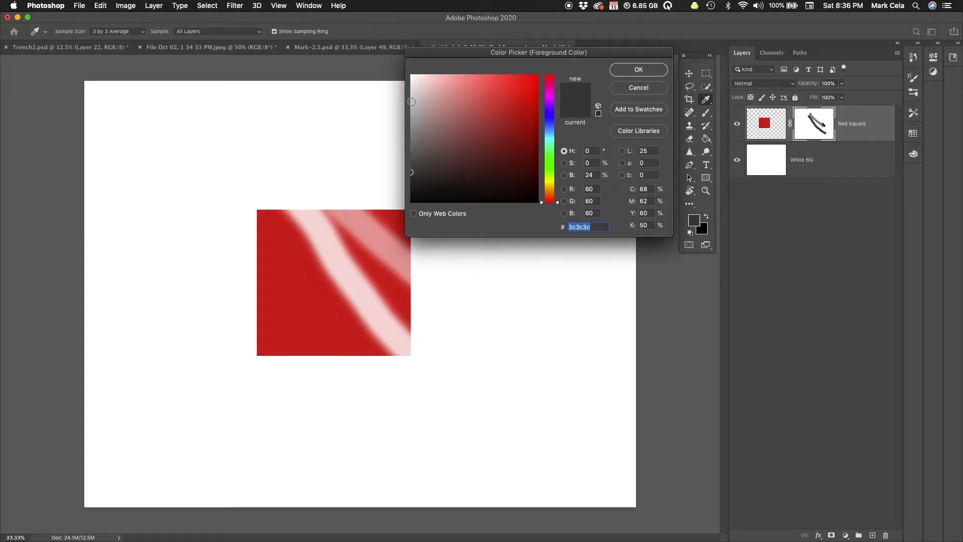
click(412, 94)
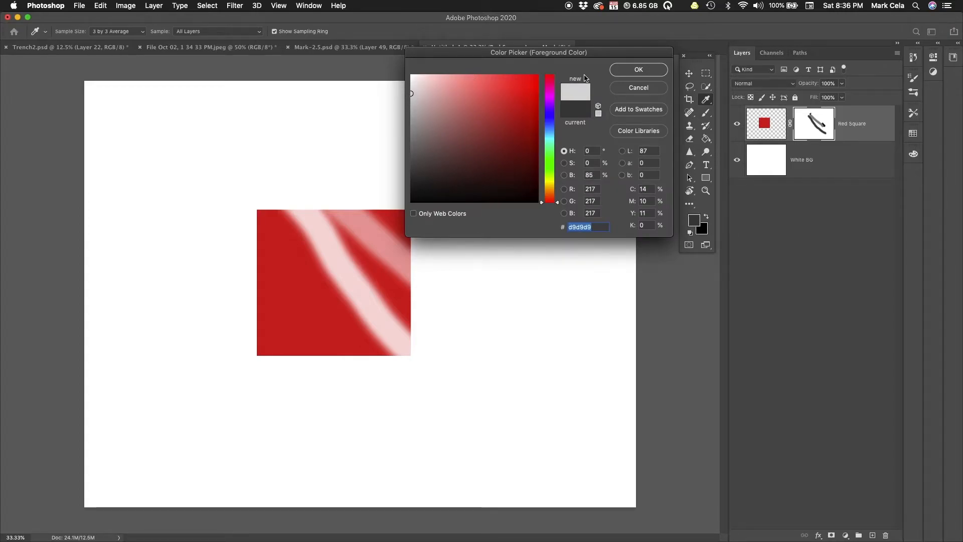
click(655, 73)
drag(216, 226, 420, 422)
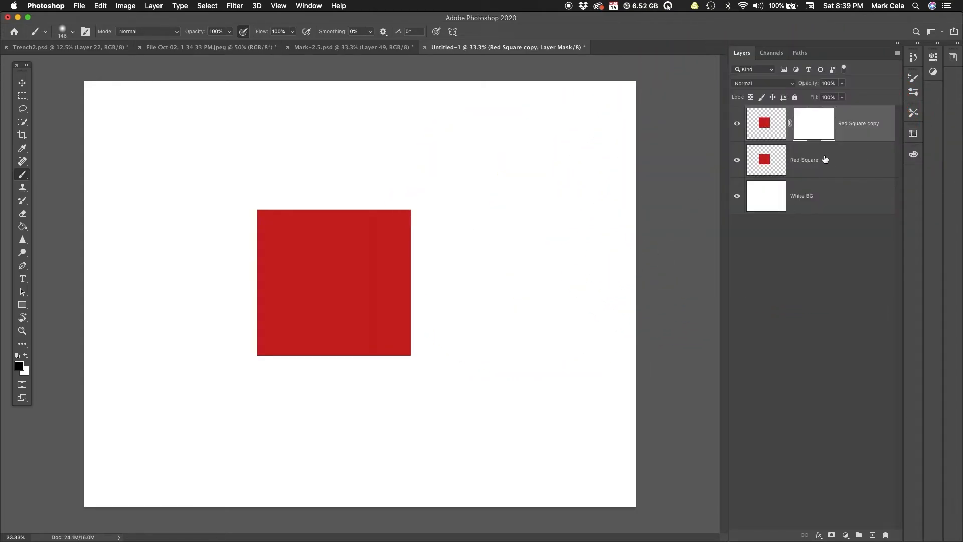
- Hide the masked Red Square copy layer
click(736, 126)
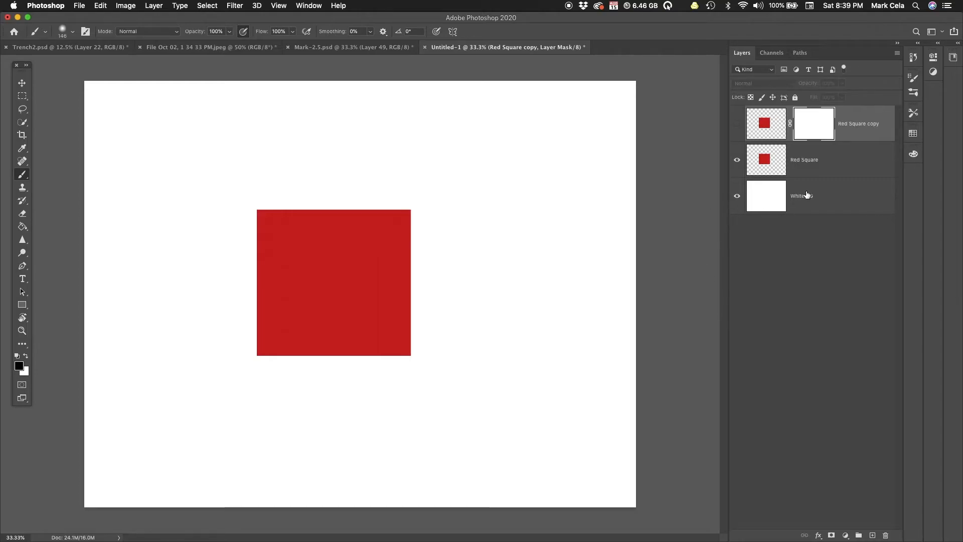
- Erase three diagonal bands directly from the Red Square layer: across its upper-right corner, centre and lower-left corner
click(822, 174)
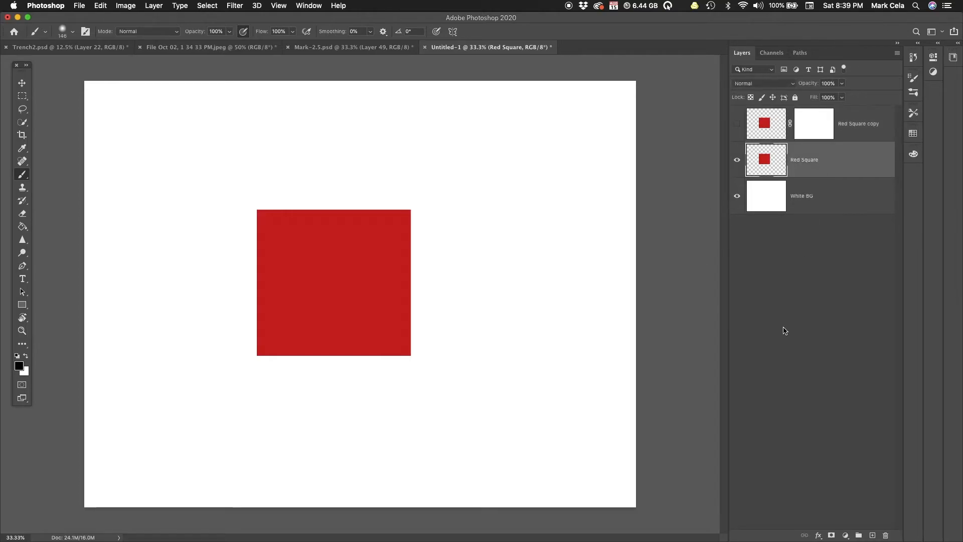
key(e)
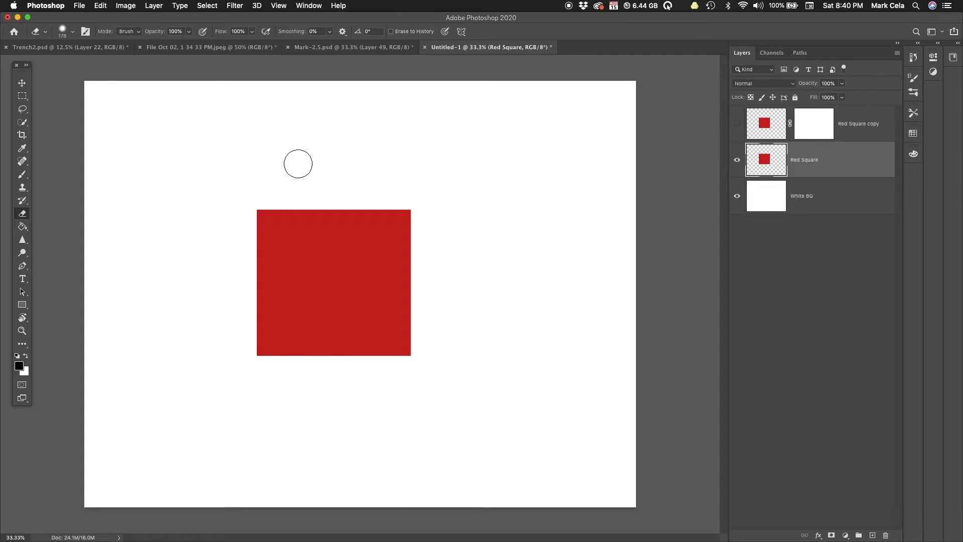
drag(318, 159, 490, 355)
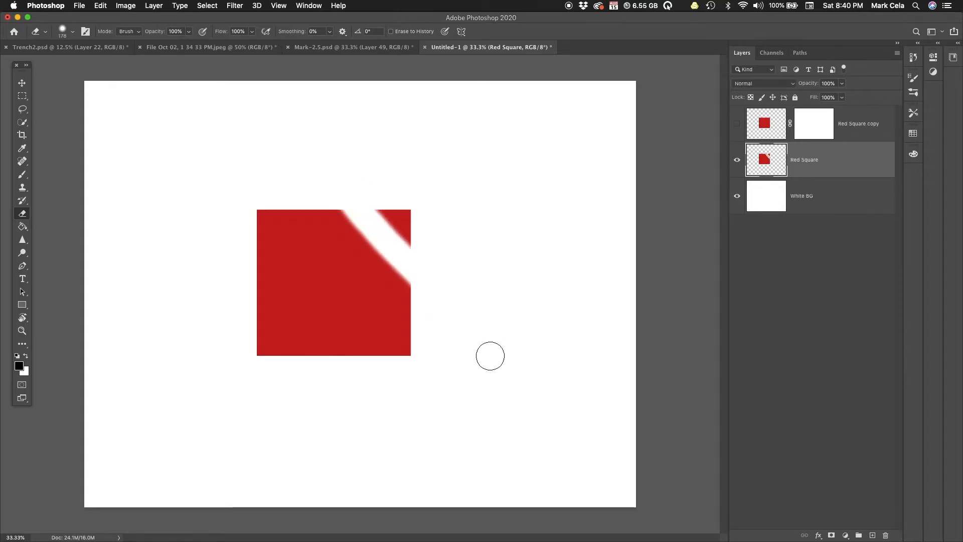
drag(310, 194, 371, 408)
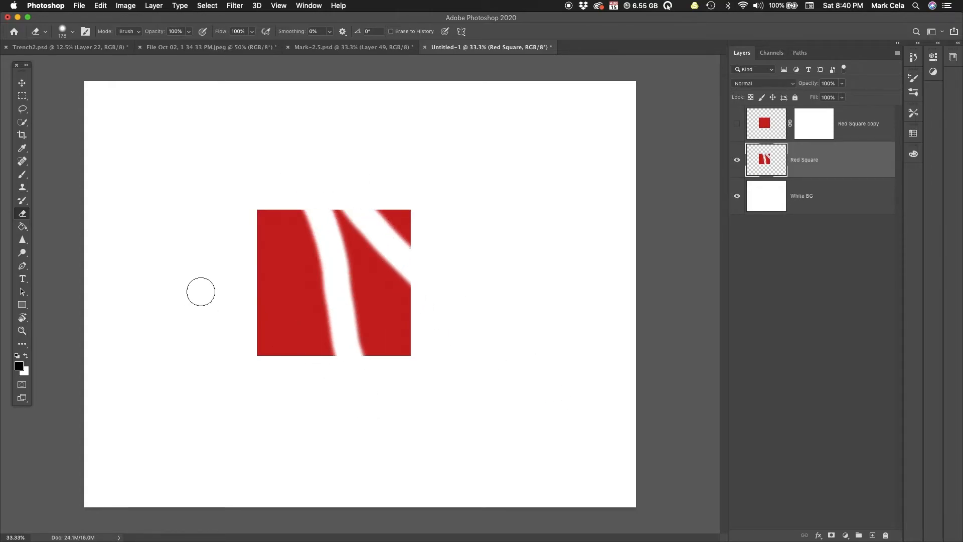
mouse_move(213, 256)
mouse_down()
mouse_move(238, 277)
mouse_move(308, 401)
mouse_up()
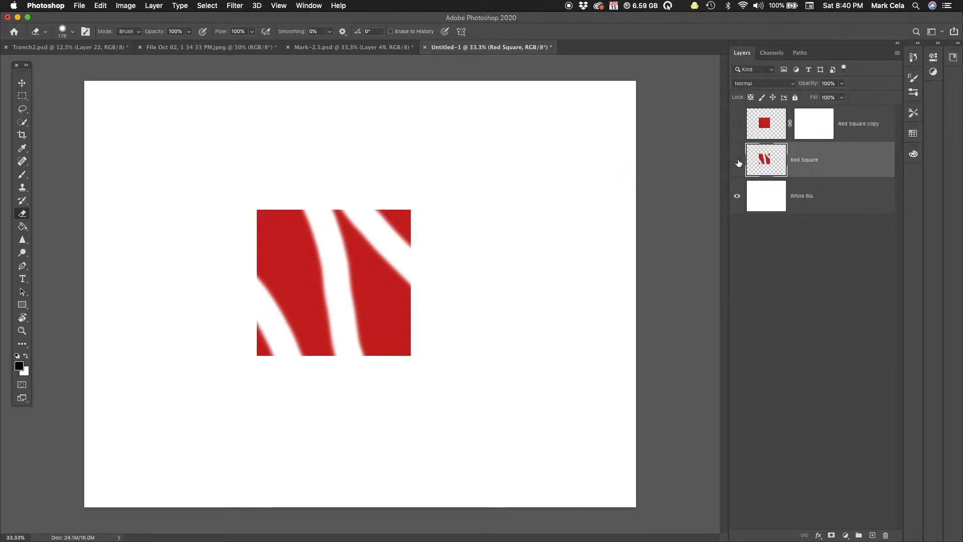
- Hide Red Square, show Red Square copy and paint three similar black bands across the square on the copy's mask
click(738, 161)
click(737, 127)
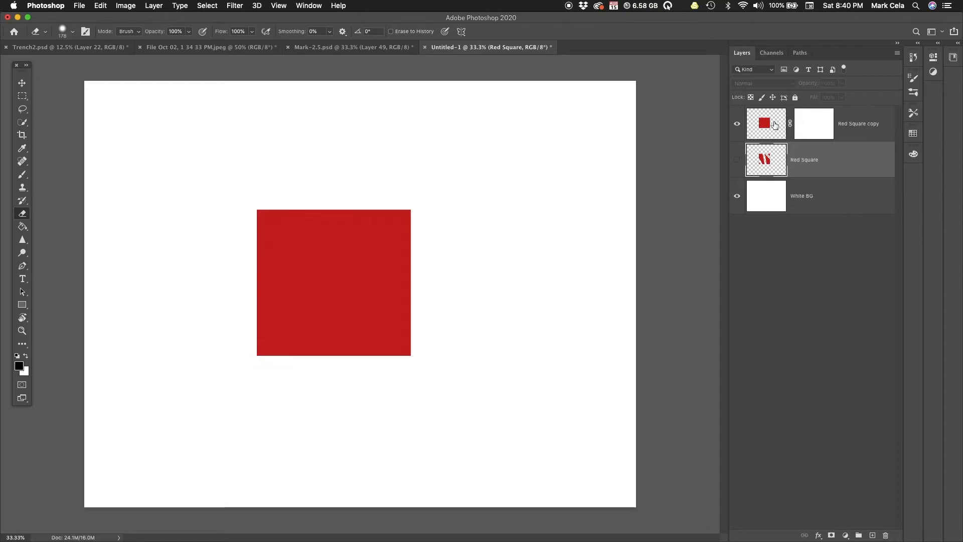
click(820, 127)
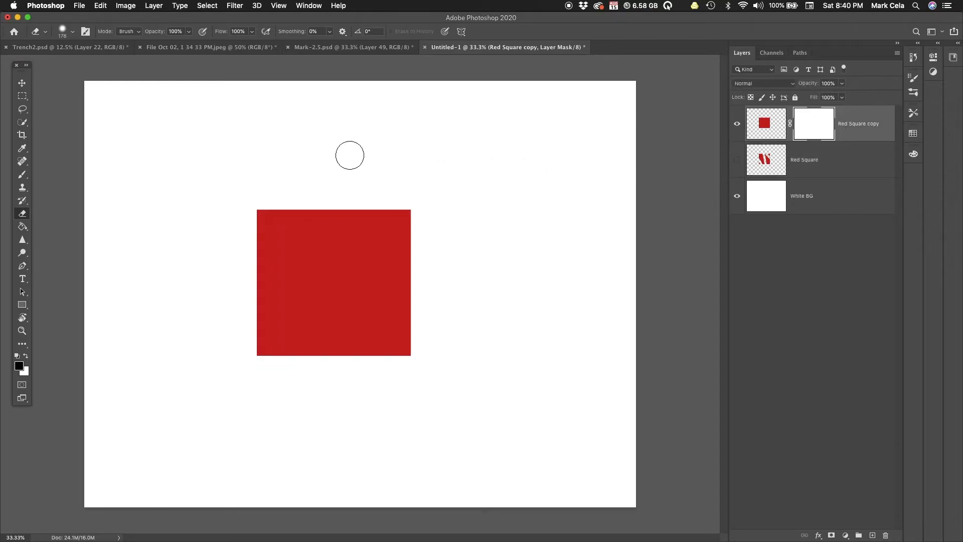
click(22, 176)
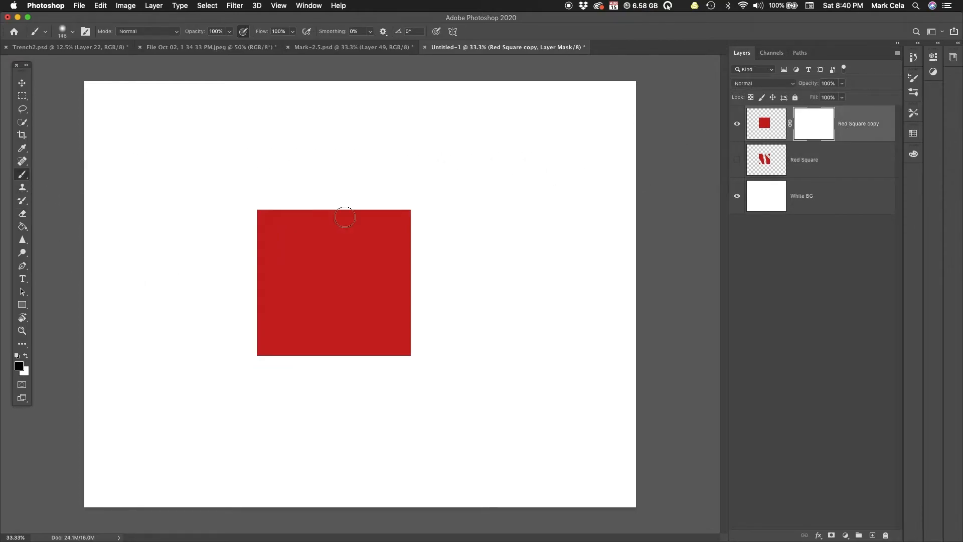
drag(341, 203, 502, 339)
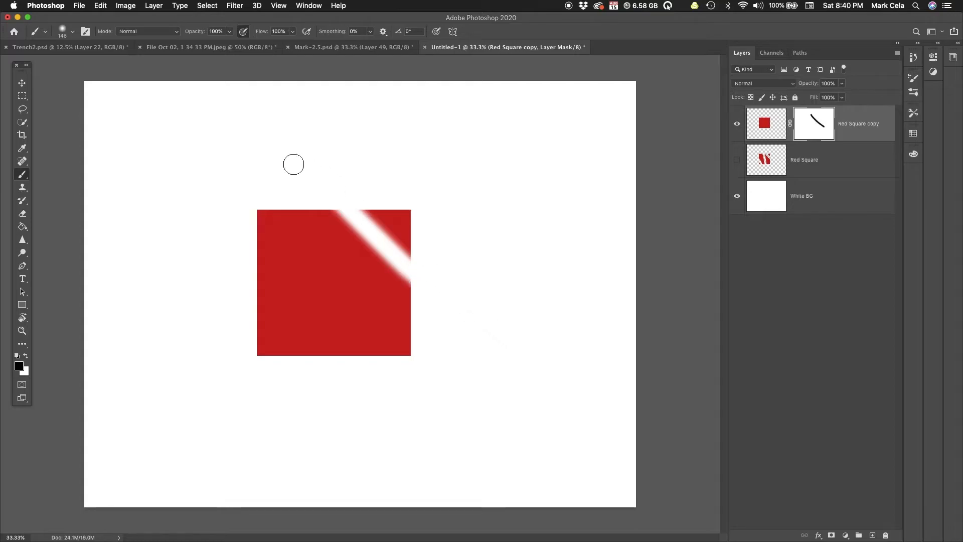
drag(301, 191, 382, 439)
mouse_move(217, 284)
mouse_down()
mouse_move(264, 312)
mouse_move(329, 406)
mouse_up()
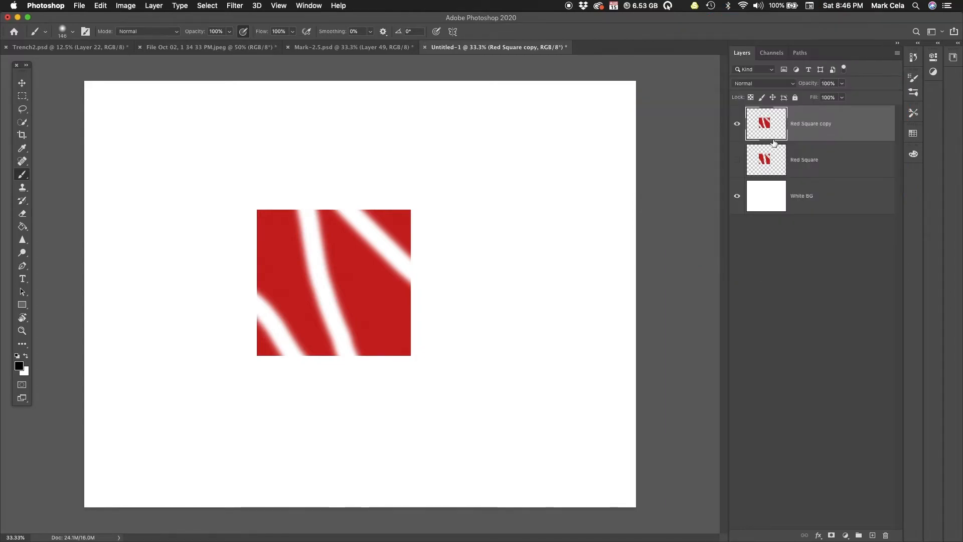
- Undo applying the mask on Red Square copy, and delete that mask without applying it to the layer
key(super+z)
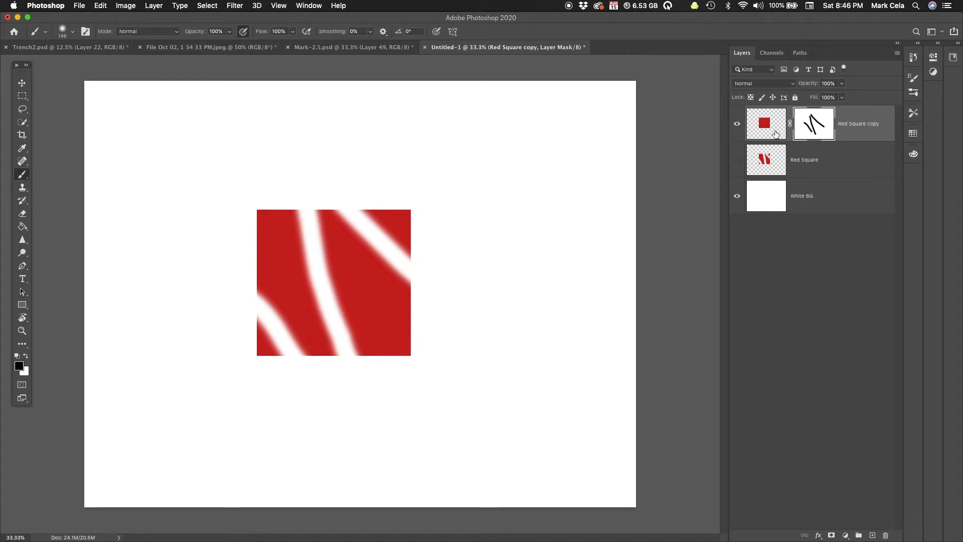
drag(812, 125, 887, 537)
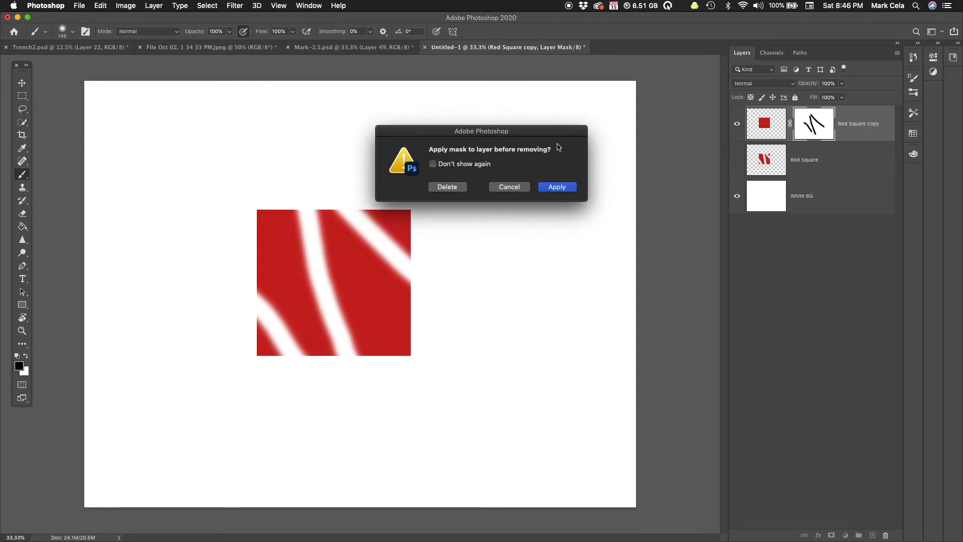
drag(563, 136, 765, 255)
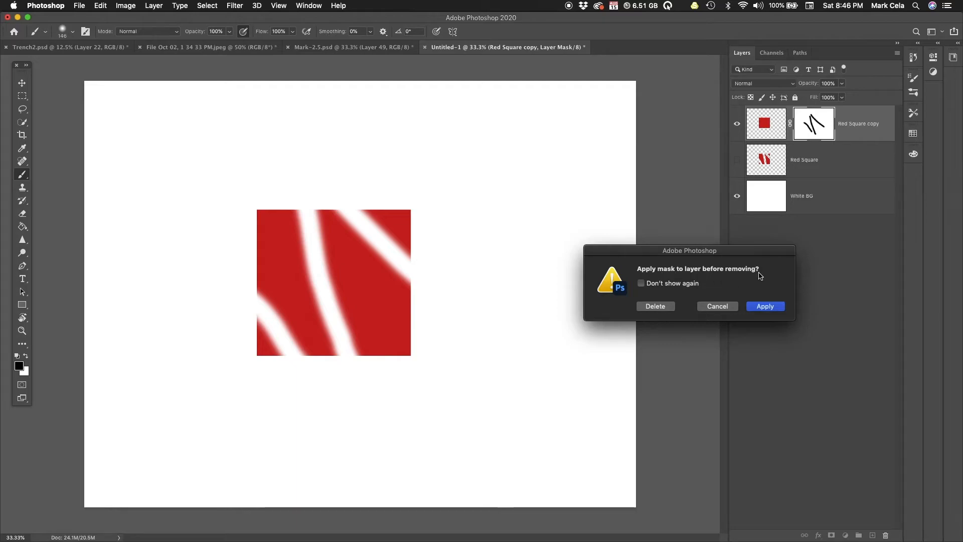
click(659, 308)
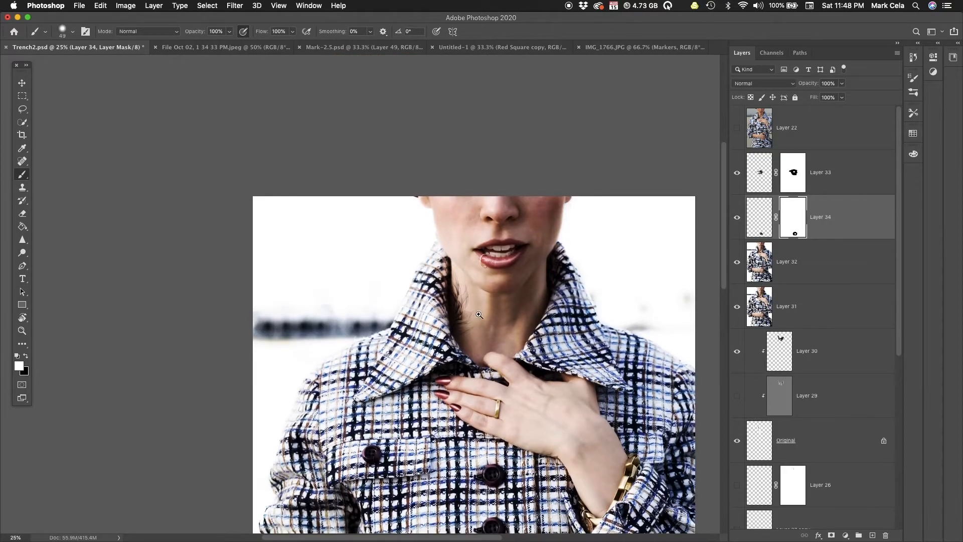
- Make Layer 22, the original photo with the grey background, visible in Trench2.psd
super+click(477, 313)
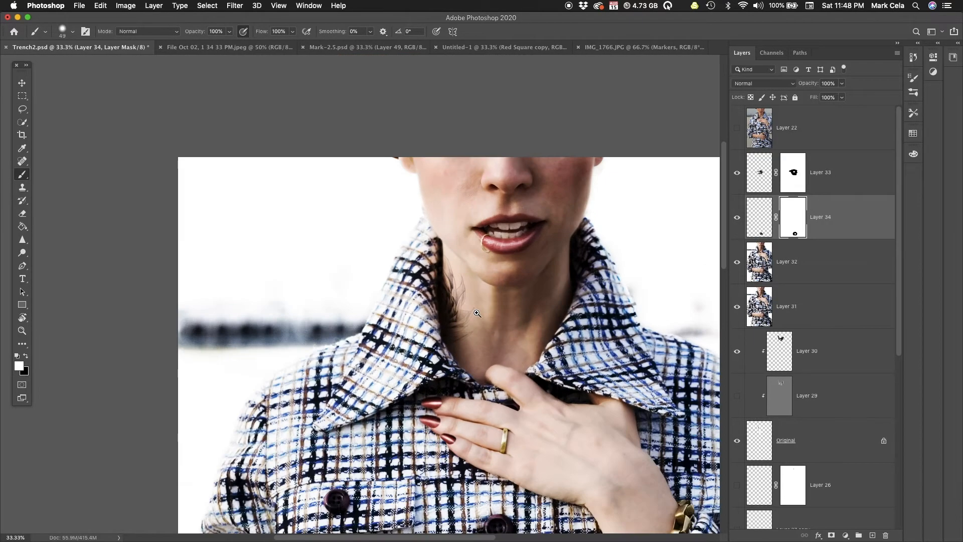
super+click(477, 313)
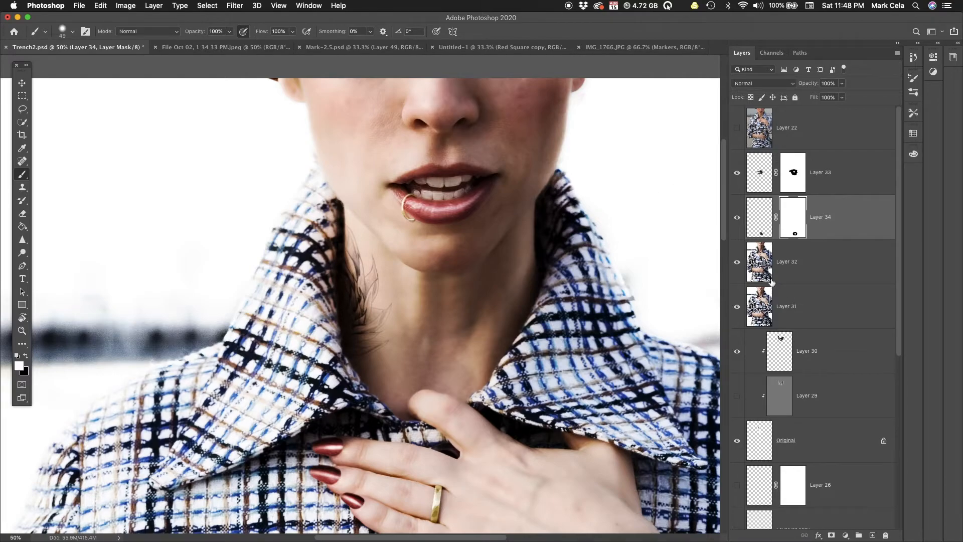
click(737, 129)
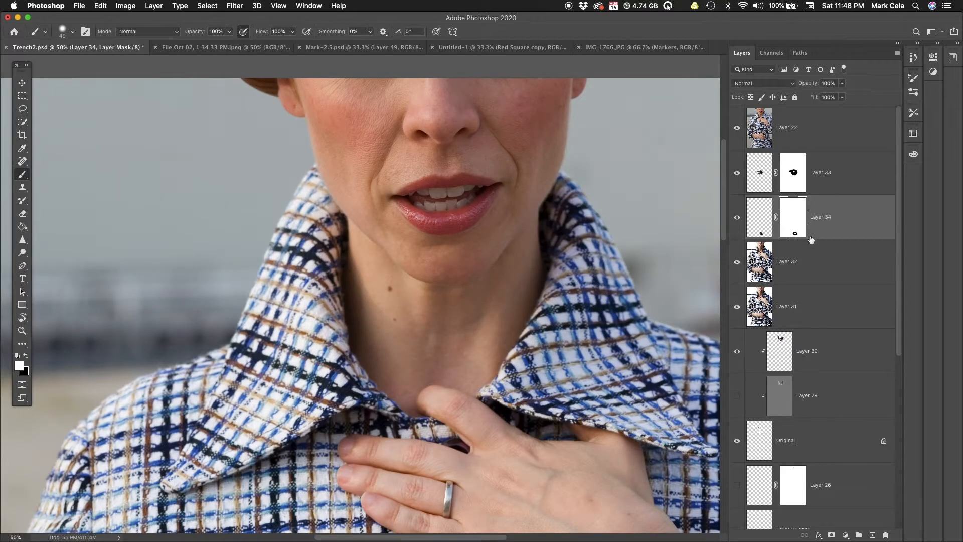
scroll(605, 376, down, 1)
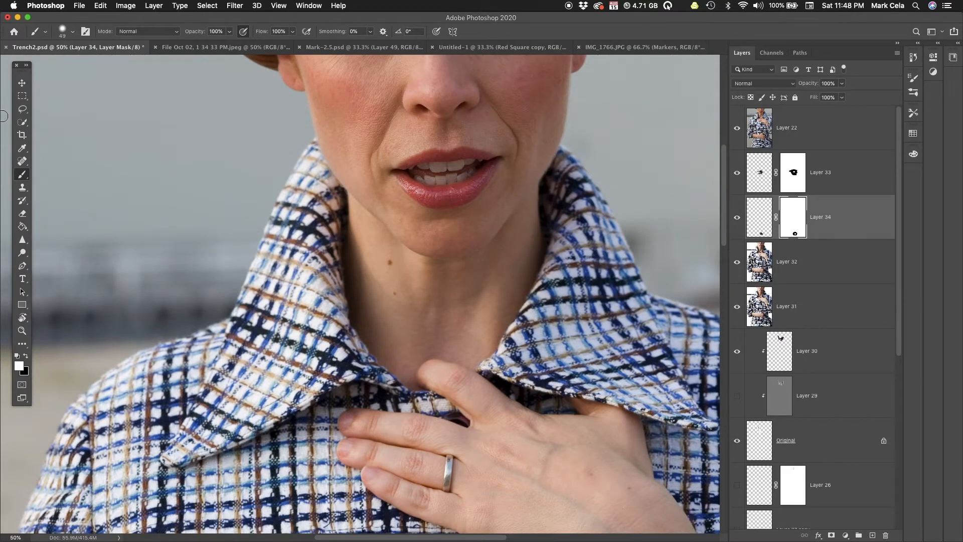
- Lasso a freehand selection around the woman's face, upper neck and the upper part of the coat collar
click(24, 115)
alt+click(468, 240)
click(469, 240)
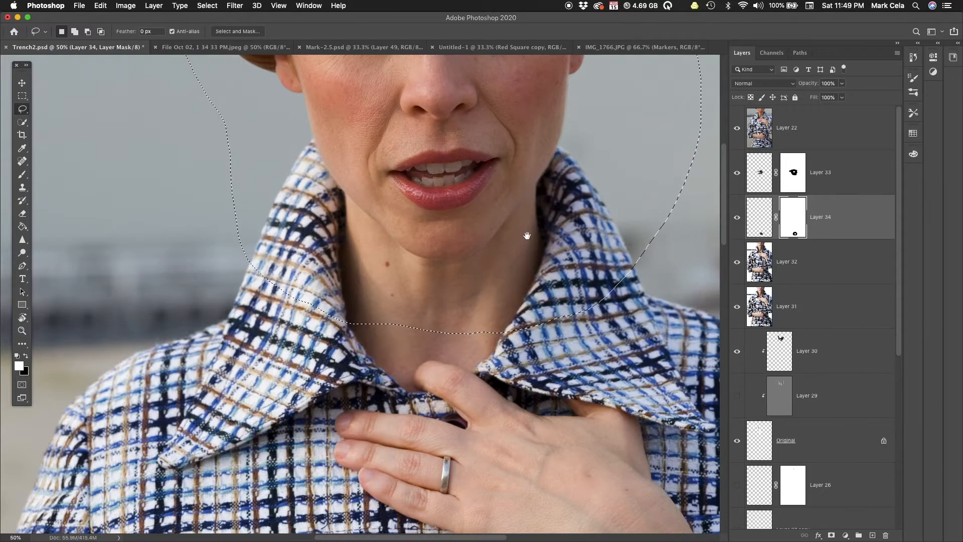
alt+super+click(528, 216)
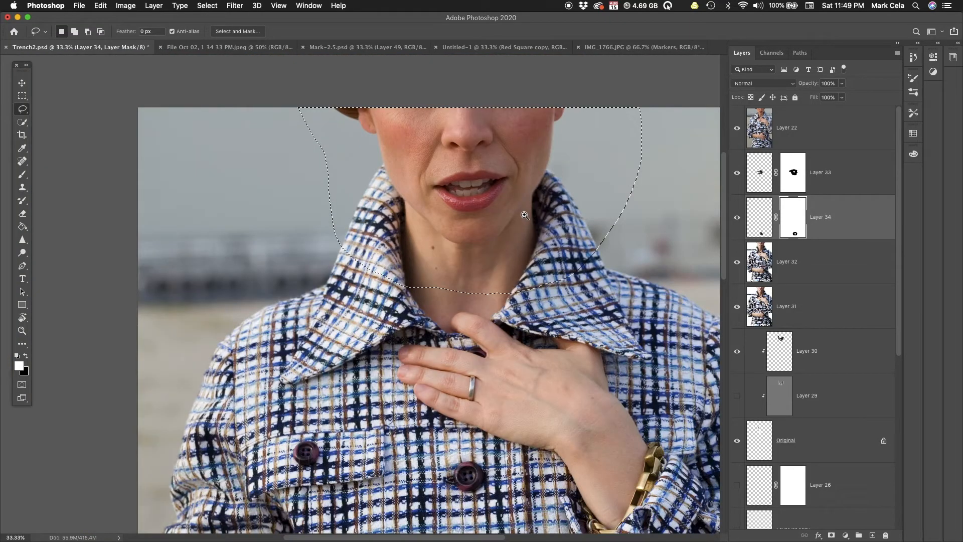
super+click(523, 215)
scroll(531, 187, right, 3)
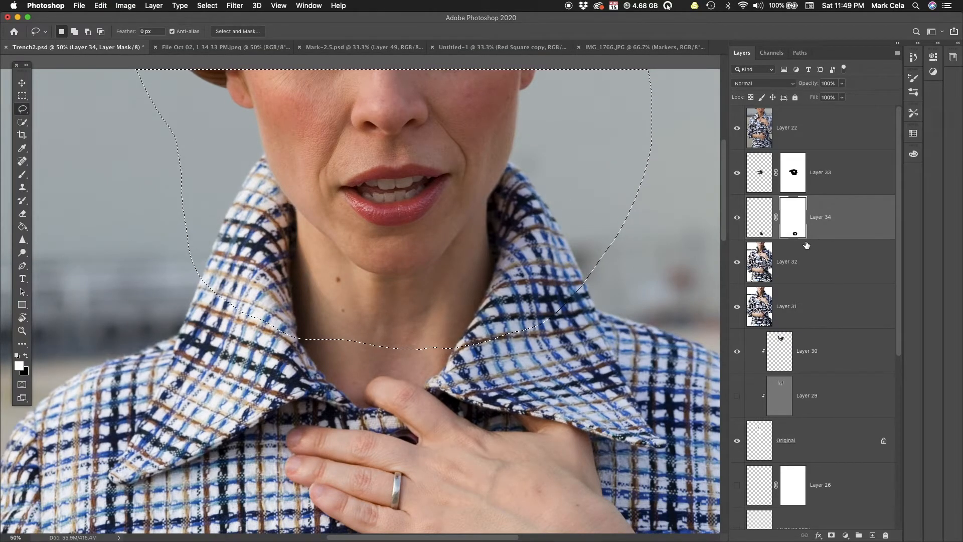
- Copy the selected area of Layer 22 to a new layer and move the copy slightly upward
click(771, 124)
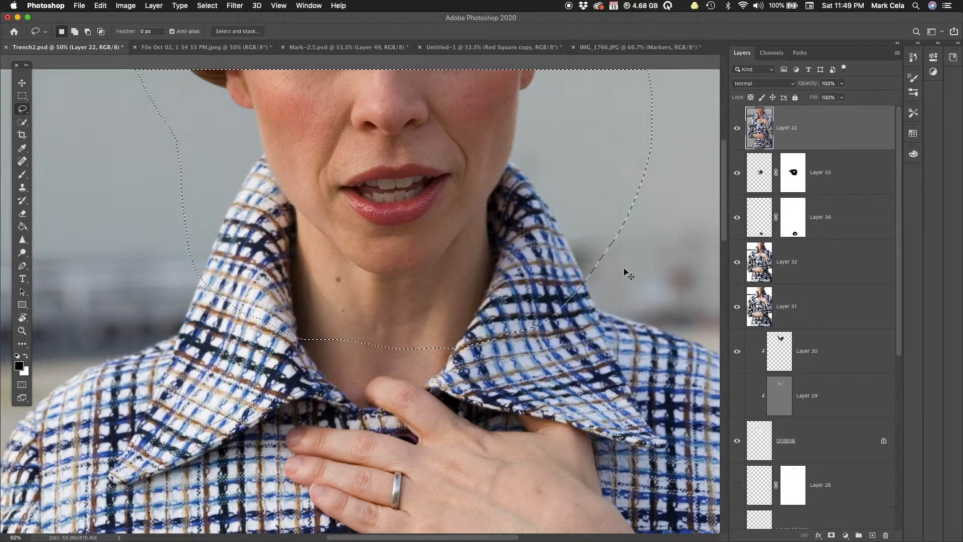
key(super+j)
click(23, 83)
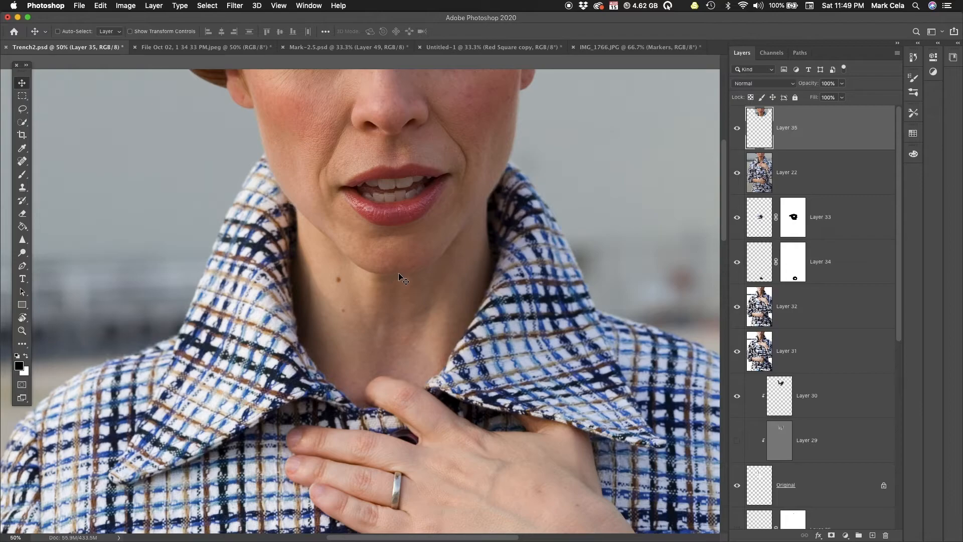
drag(401, 274, 401, 260)
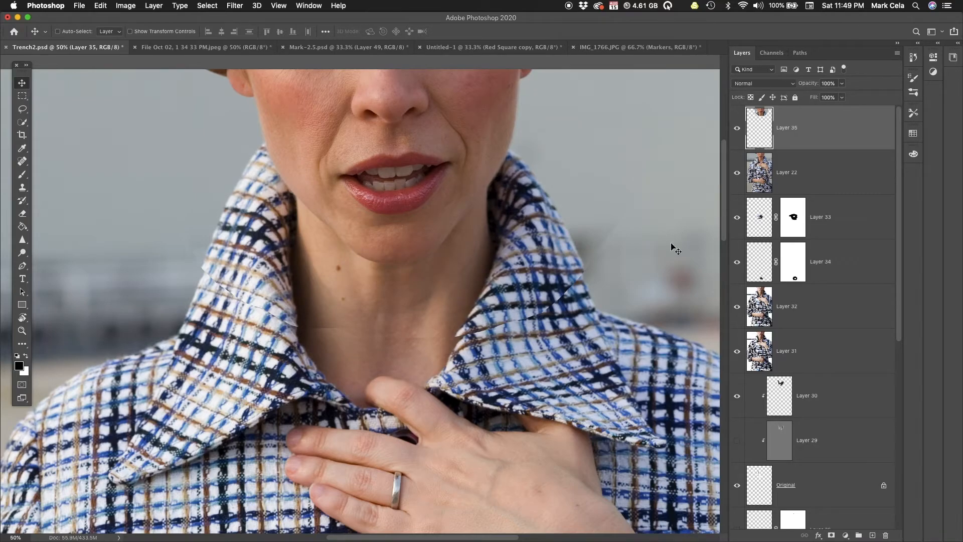
- Examine the edges of the raised head copy where they meet the collar, neck and background
alt+super+click(442, 264)
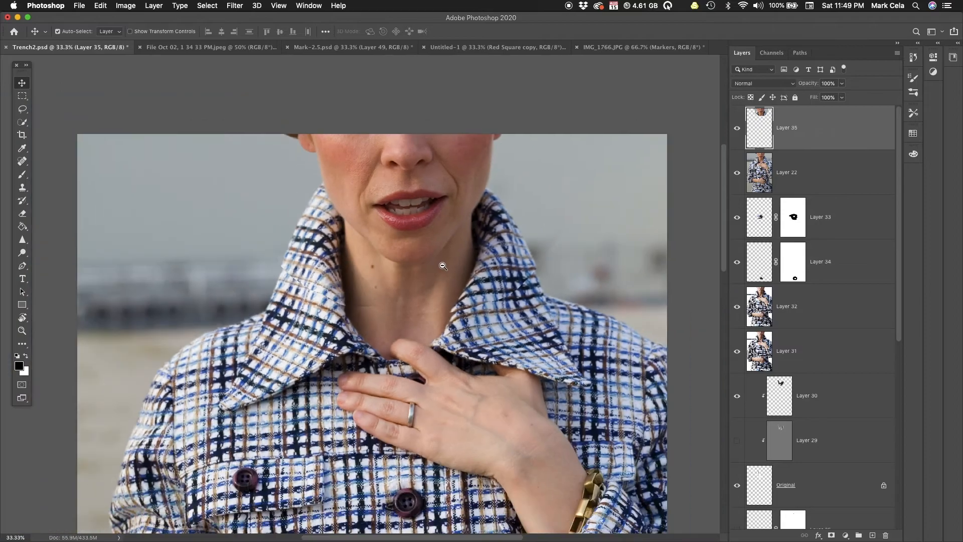
alt+super+click(441, 273)
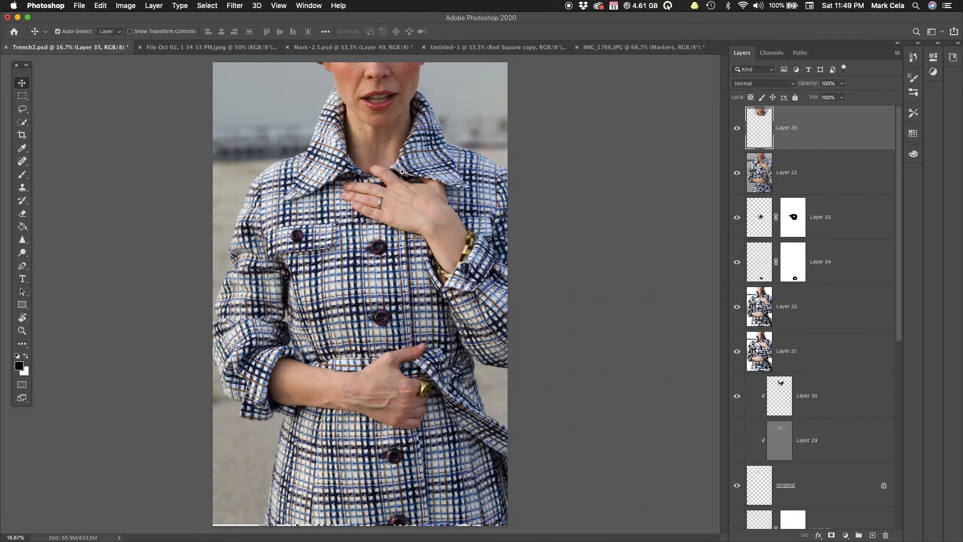
super+click(391, 155)
super+click(390, 152)
scroll(436, 329, up, 3)
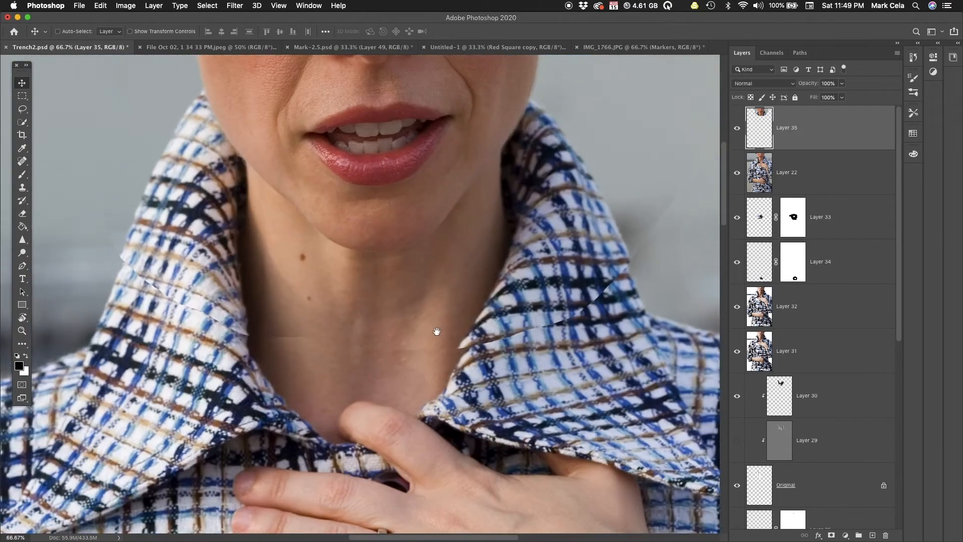
super+click(437, 329)
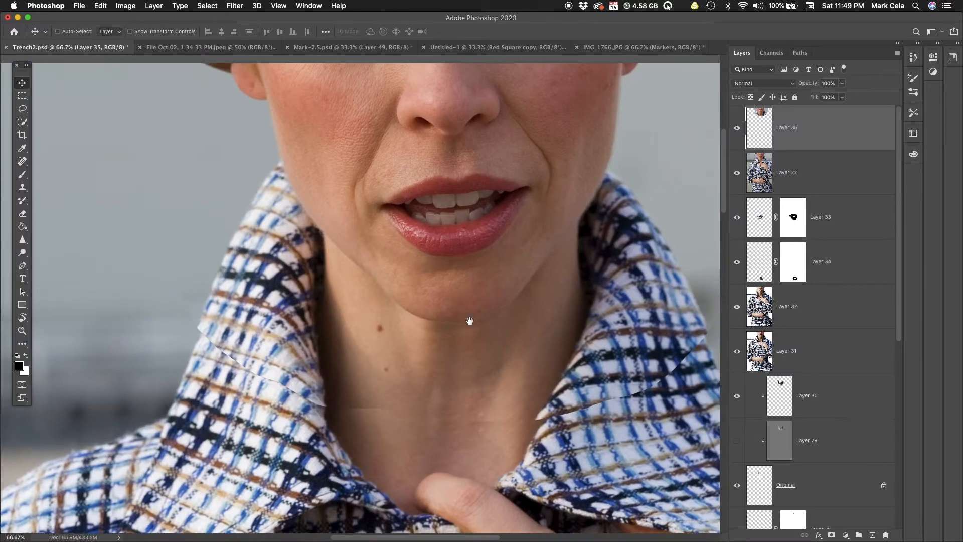
alt+super+click(469, 318)
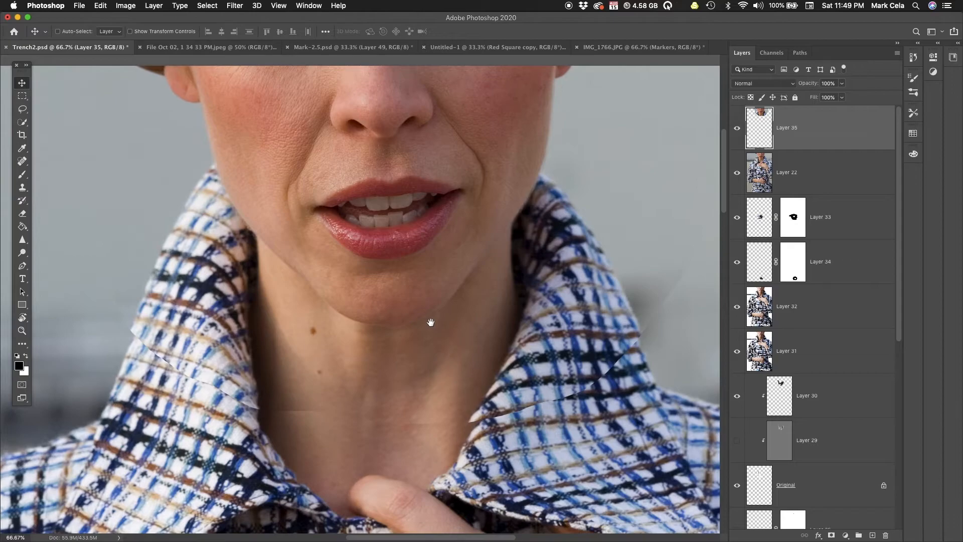
scroll(441, 318, up, 2)
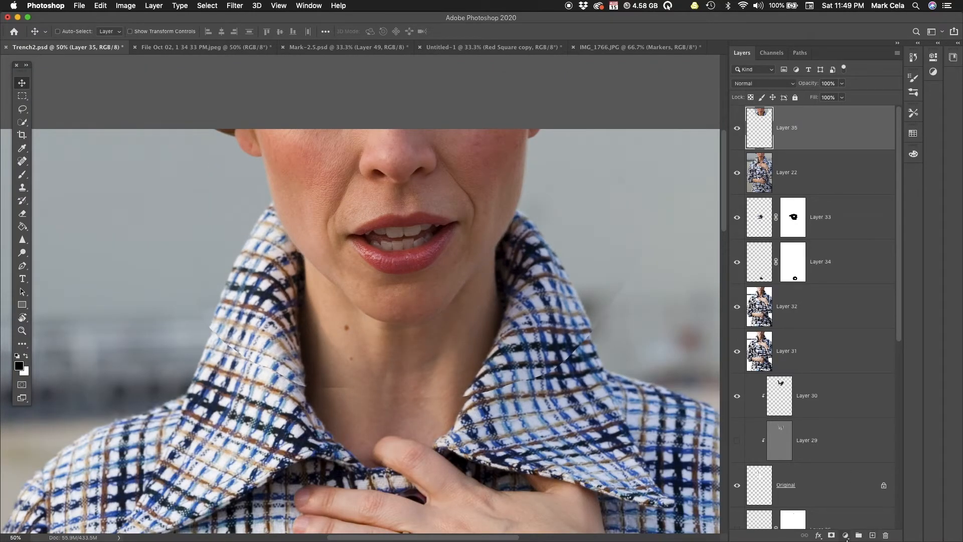
- Add a layer mask to the raised head copy and paint its collar, neck and background seams black with a 393 px brush
click(831, 536)
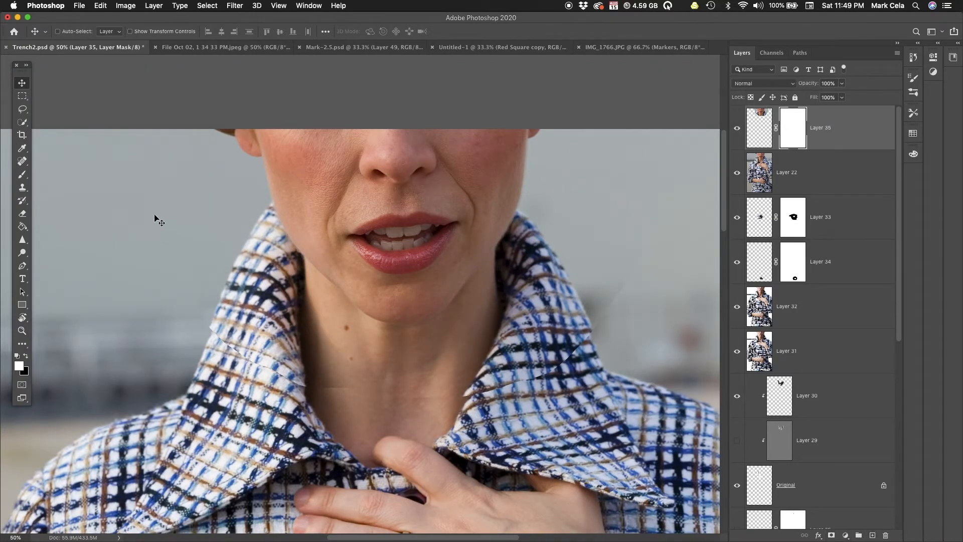
click(22, 174)
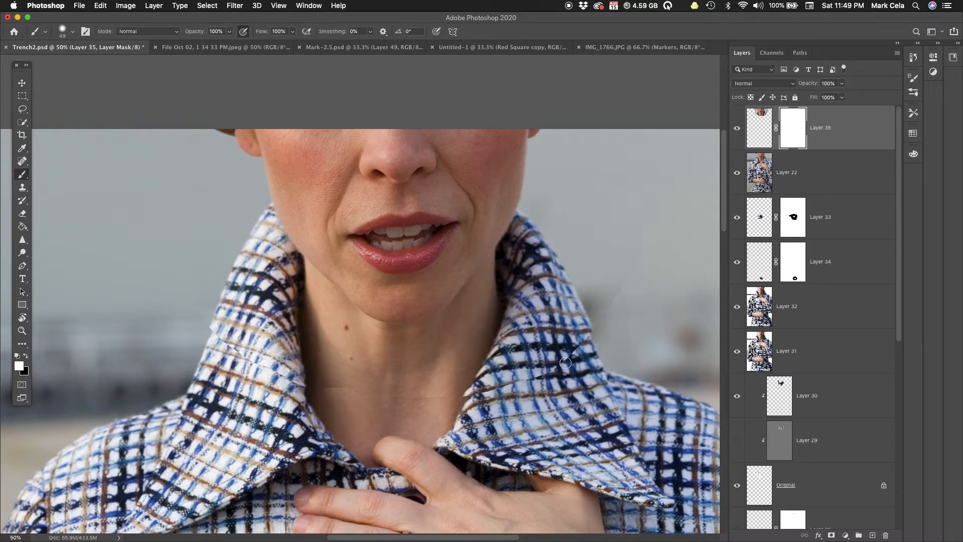
mouse_move(557, 359)
mouse_down()
mouse_move(634, 346)
mouse_move(582, 351)
mouse_move(636, 308)
mouse_move(616, 319)
mouse_up()
click(25, 356)
mouse_move(418, 428)
mouse_down()
mouse_move(343, 415)
mouse_move(261, 377)
mouse_move(234, 351)
mouse_move(209, 300)
mouse_move(206, 211)
mouse_move(223, 285)
mouse_move(206, 225)
mouse_move(221, 253)
mouse_move(220, 217)
mouse_move(223, 242)
mouse_move(228, 220)
mouse_move(234, 281)
mouse_up()
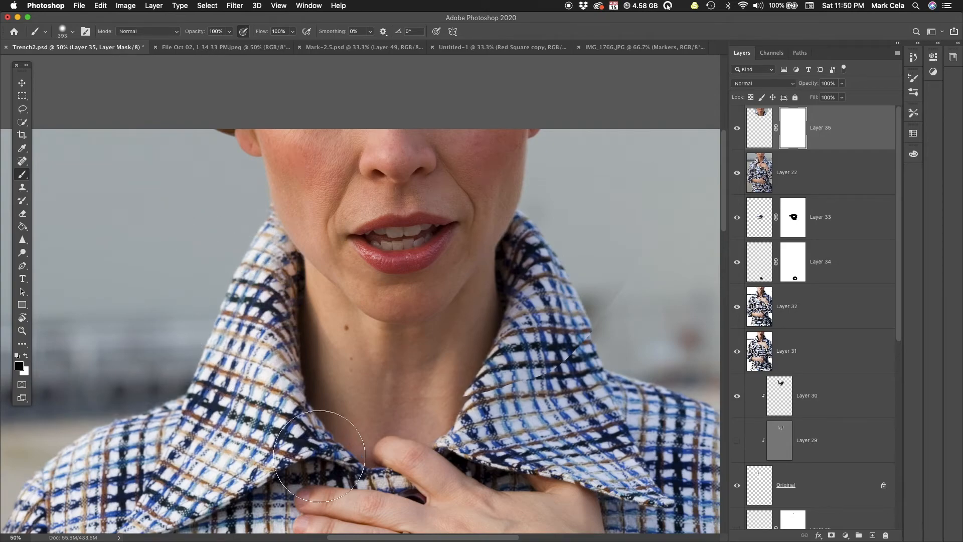
mouse_move(479, 408)
mouse_down()
mouse_move(609, 329)
mouse_move(572, 281)
mouse_move(608, 252)
mouse_up()
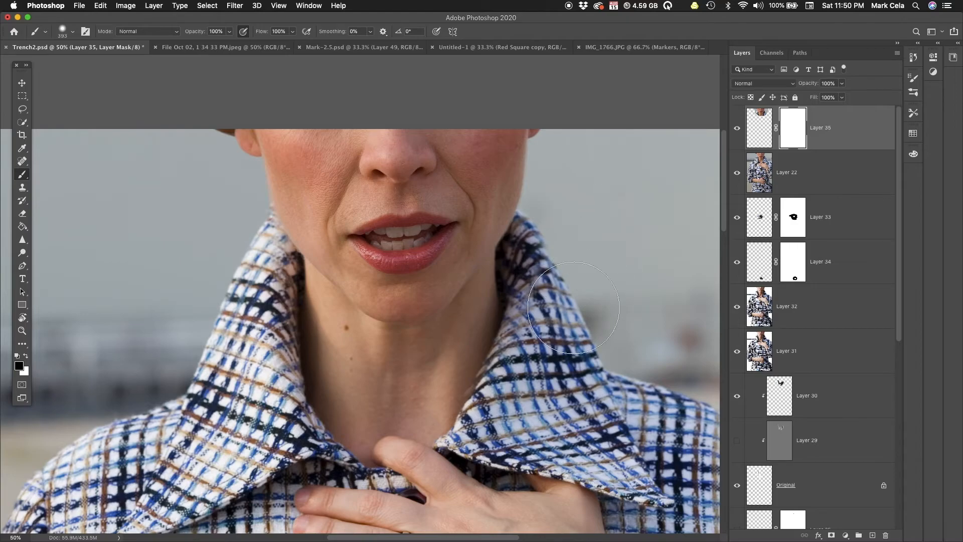
drag(609, 326, 373, 435)
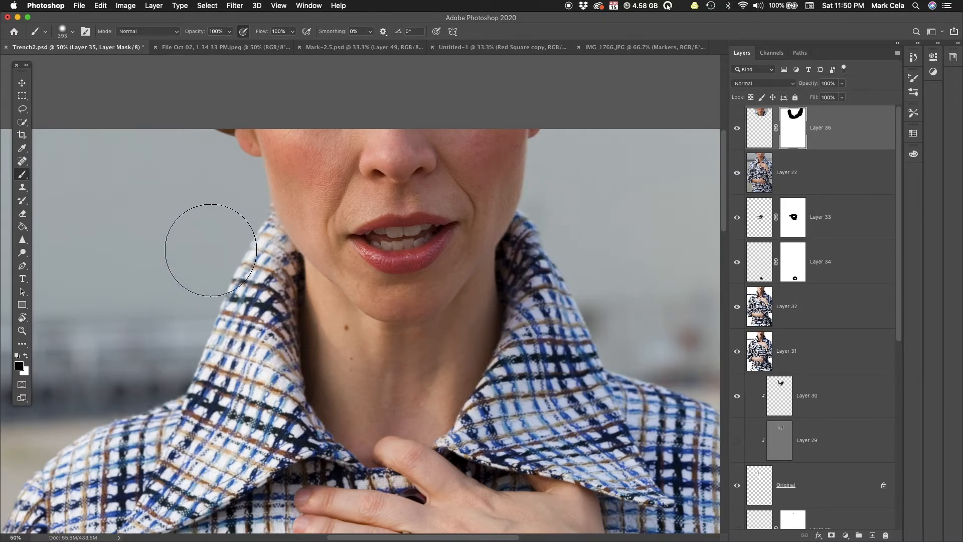
- Refine Layer 35's mask in black along the left and right collar and jaw seams, reducing the brush to 91 px
click(264, 273)
drag(279, 293, 196, 264)
mouse_move(279, 210)
mouse_down()
mouse_move(314, 248)
mouse_move(323, 401)
mouse_up()
mouse_move(291, 299)
mouse_down()
mouse_move(315, 259)
mouse_move(322, 286)
mouse_up()
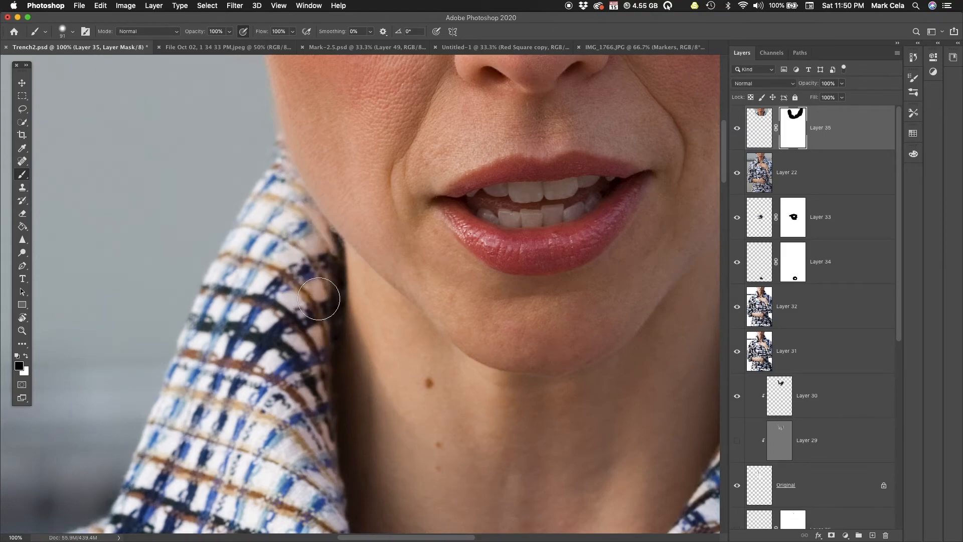
drag(560, 451, 528, 440)
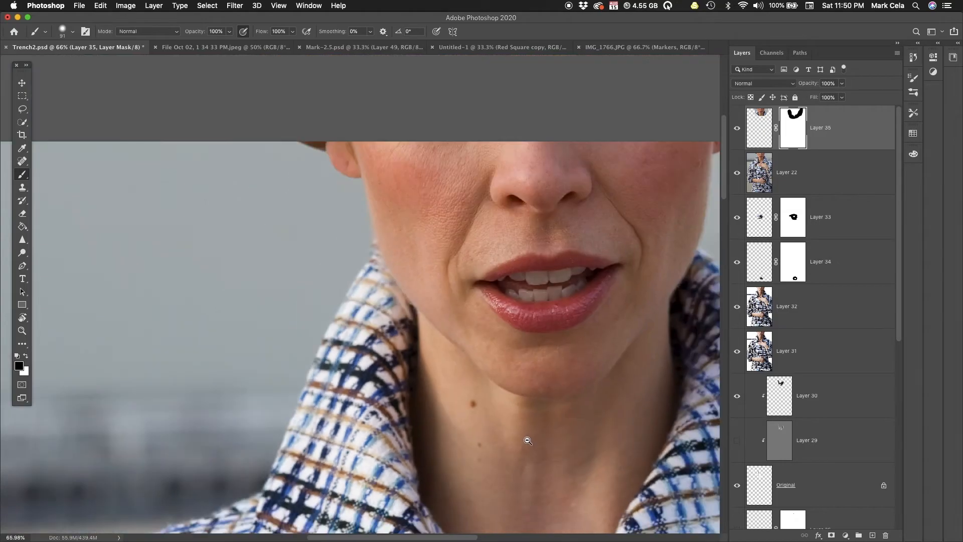
drag(516, 396, 543, 364)
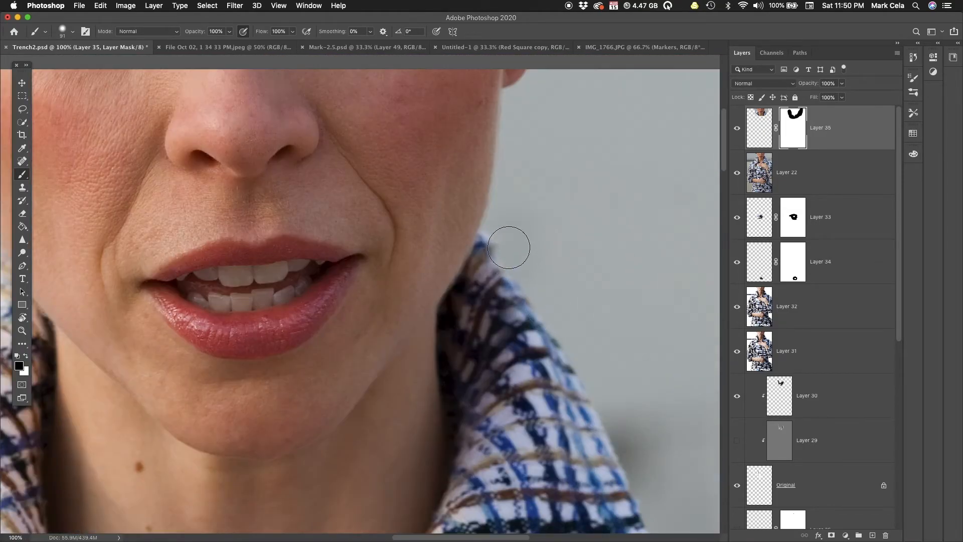
mouse_move(506, 239)
mouse_down()
mouse_move(495, 243)
mouse_move(503, 240)
mouse_move(505, 361)
mouse_up()
- Touch up the mask at the right-hand collar tip beside the jaw, swapping to white with a smaller brush to restore the collar edge
alt+super+click(513, 414)
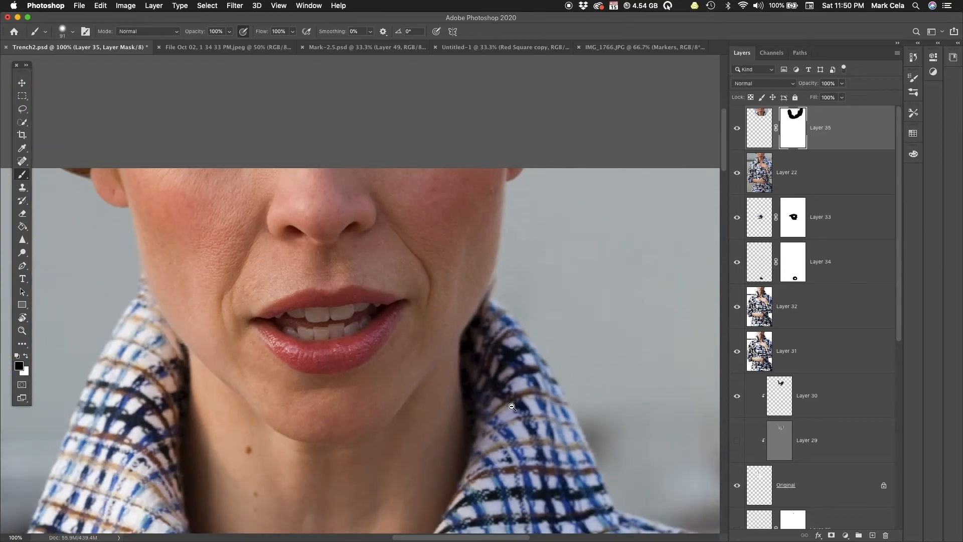
super+click(481, 326)
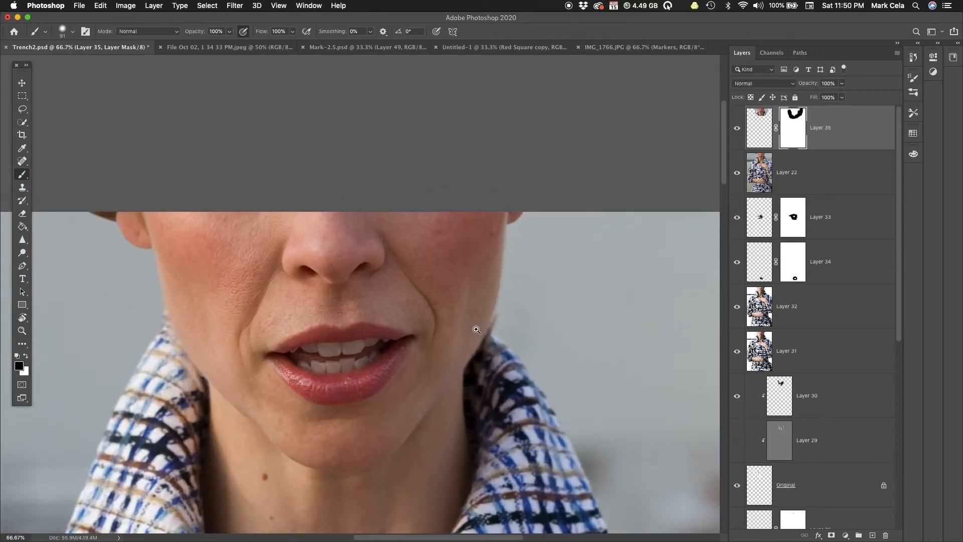
super+click(476, 330)
super+click(476, 331)
alt+super+click(553, 328)
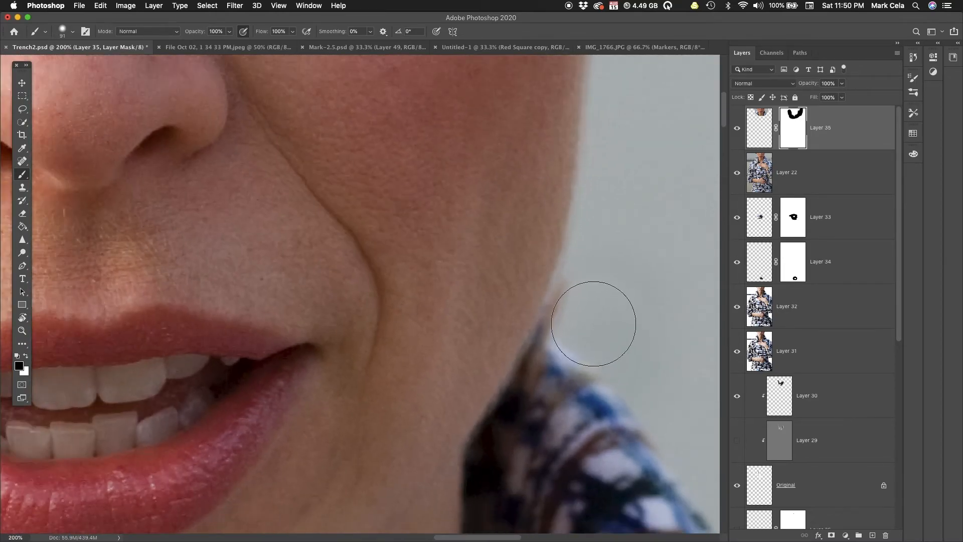
drag(645, 340, 609, 324)
click(27, 356)
mouse_move(563, 307)
mouse_down()
mouse_move(554, 338)
mouse_move(563, 347)
mouse_move(565, 324)
mouse_move(611, 421)
mouse_up()
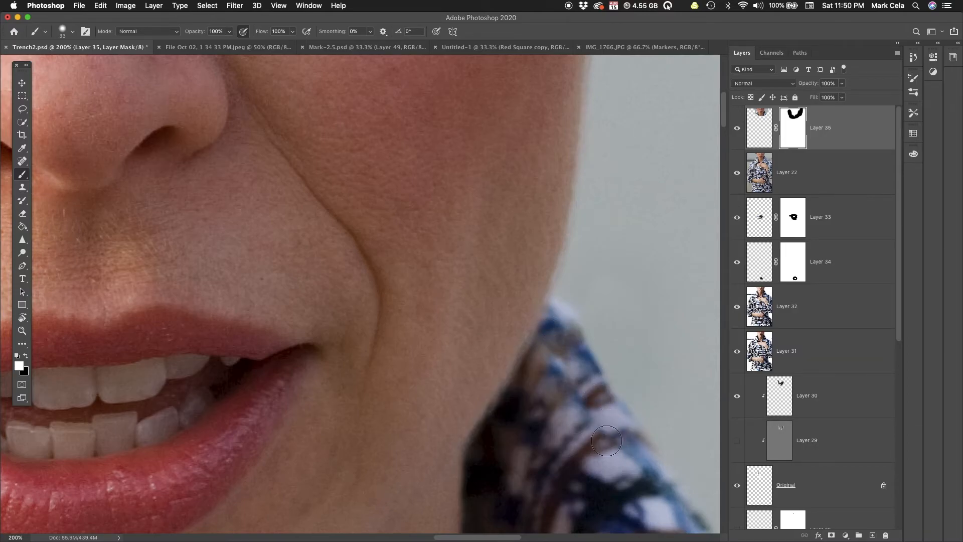
- Compare the overall coat photo with Layer 35 hidden and shown
alt+click(568, 439)
alt+click(569, 438)
drag(568, 438, 575, 145)
drag(561, 204, 556, 271)
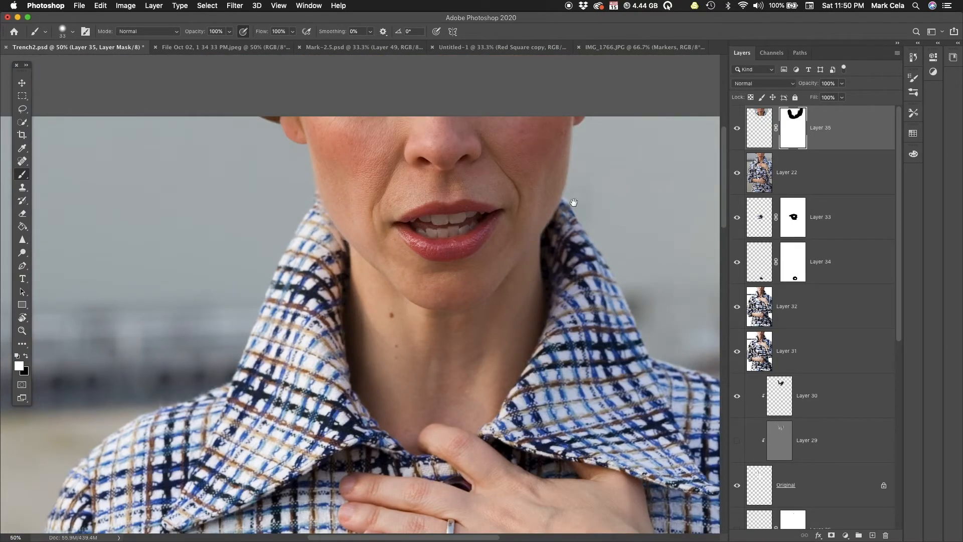
scroll(312, 206, up, 3)
scroll(445, 280, down, 5)
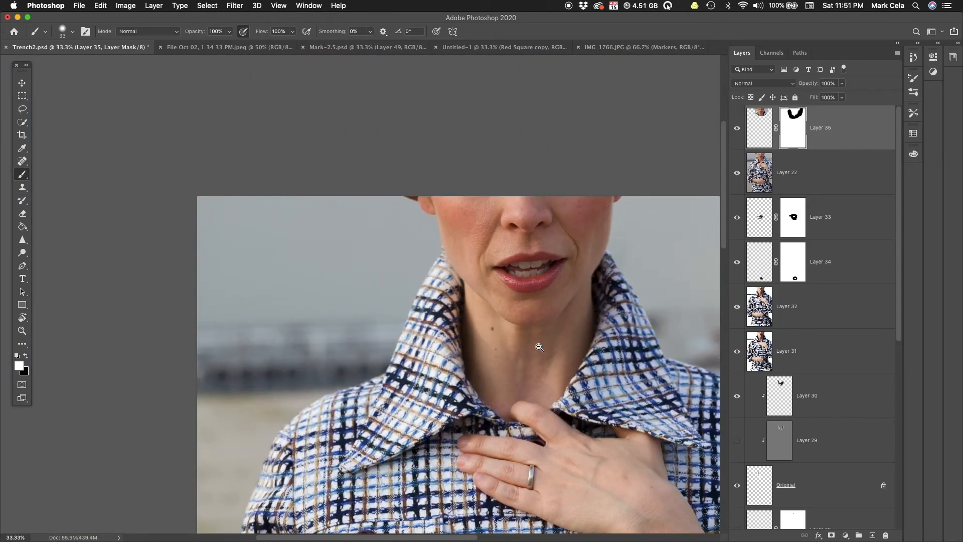
click(737, 129)
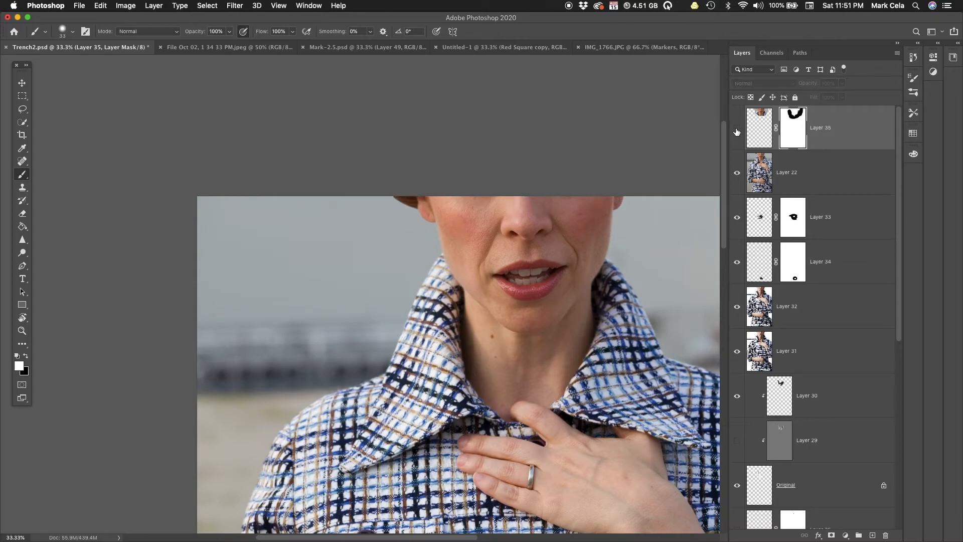
click(737, 131)
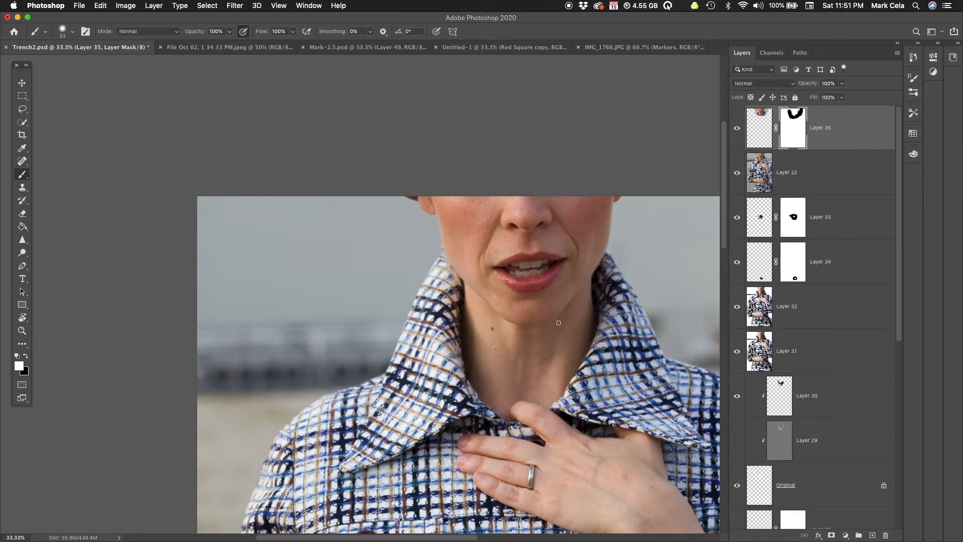
- Compare the neck and collar close up with Layer 35 off and on, and examine the blended seams
scroll(517, 347, up, 5)
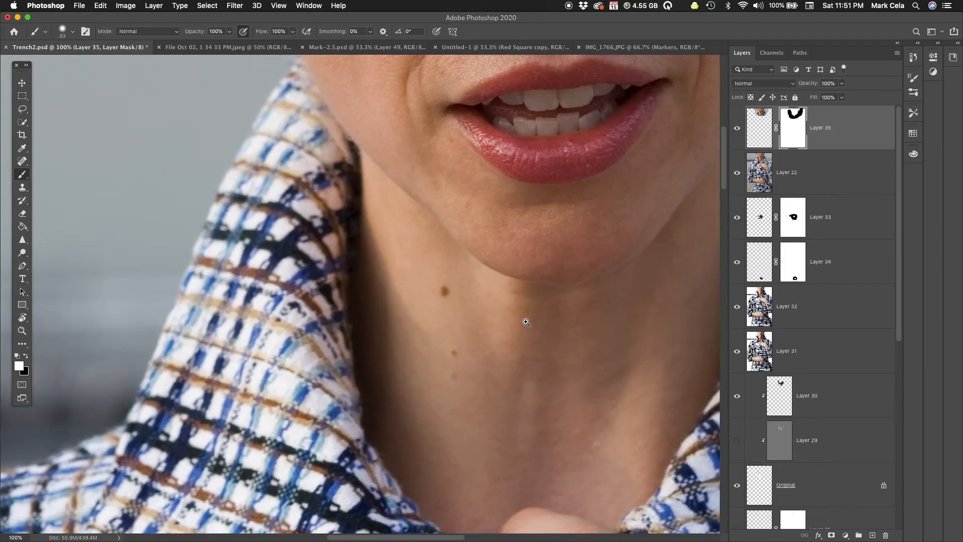
click(737, 130)
click(738, 130)
alt+click(522, 315)
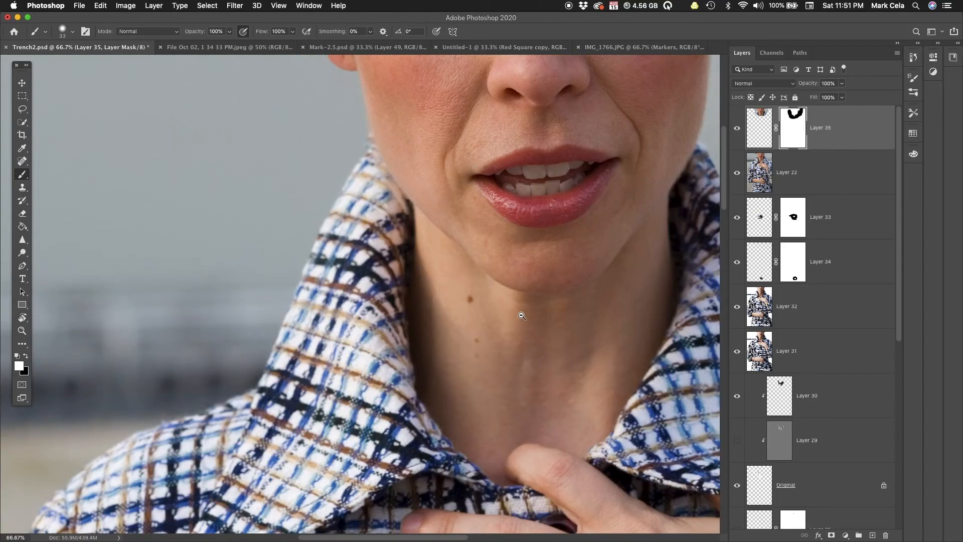
alt+click(545, 328)
alt+click(562, 391)
super+click(604, 384)
drag(604, 383, 599, 324)
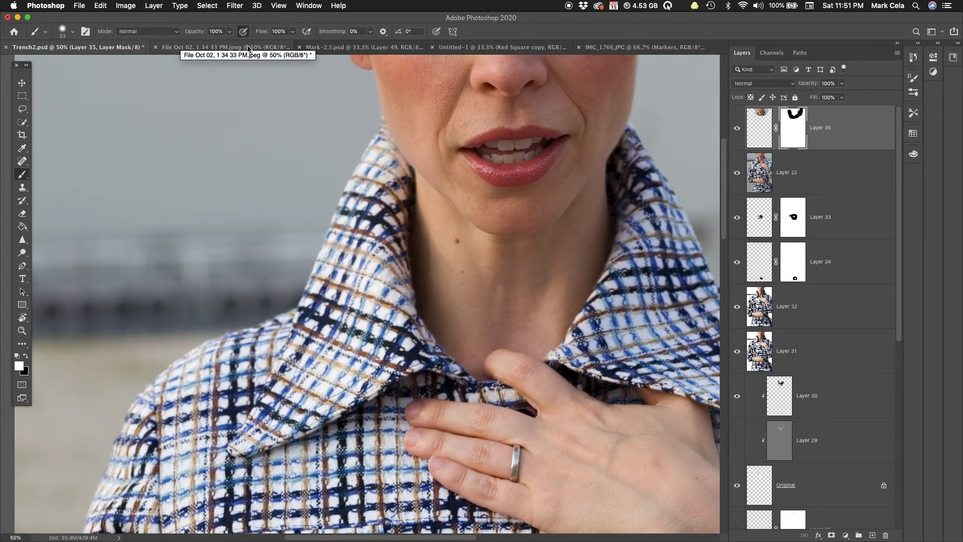
- Switch to Mark-2.5.psd and compare the portrait with the original layer and Layer 48 each shown and hidden
click(329, 47)
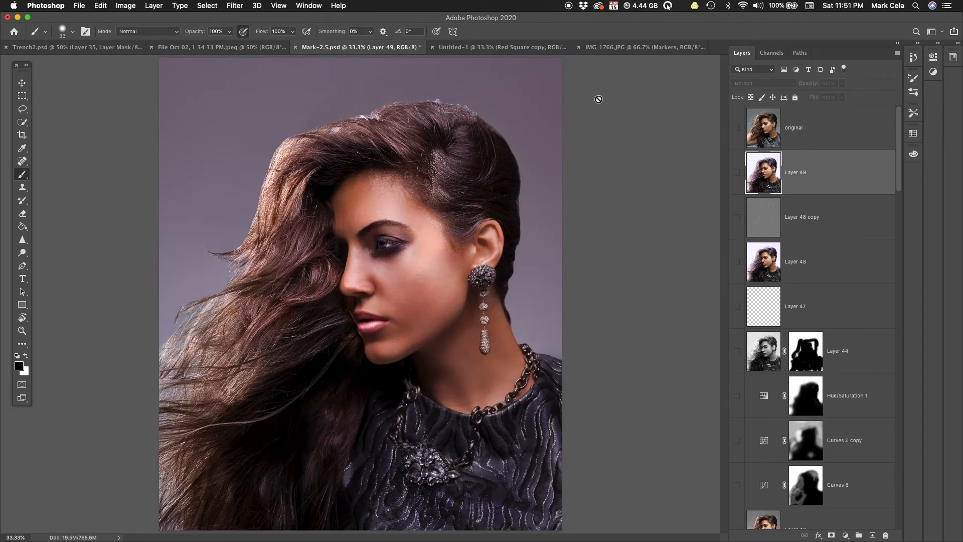
click(736, 130)
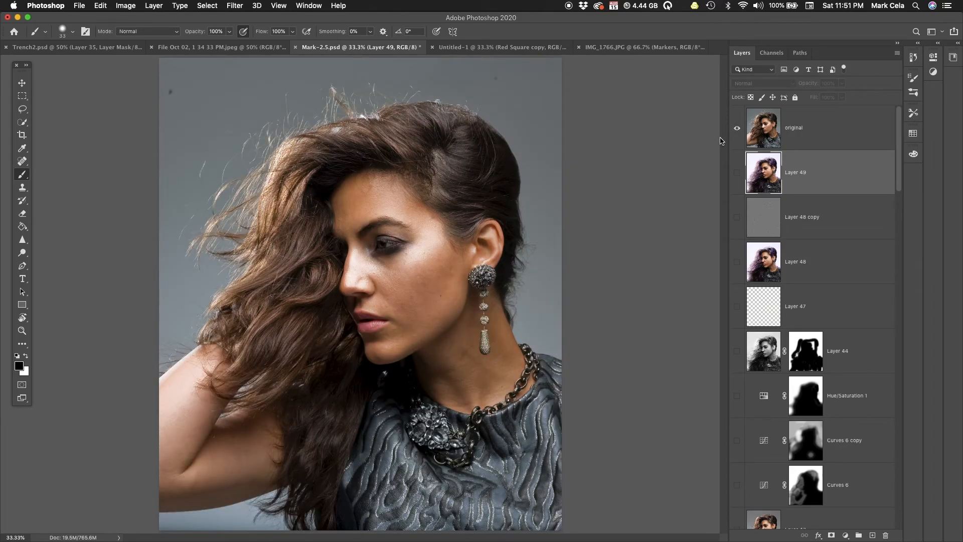
click(737, 128)
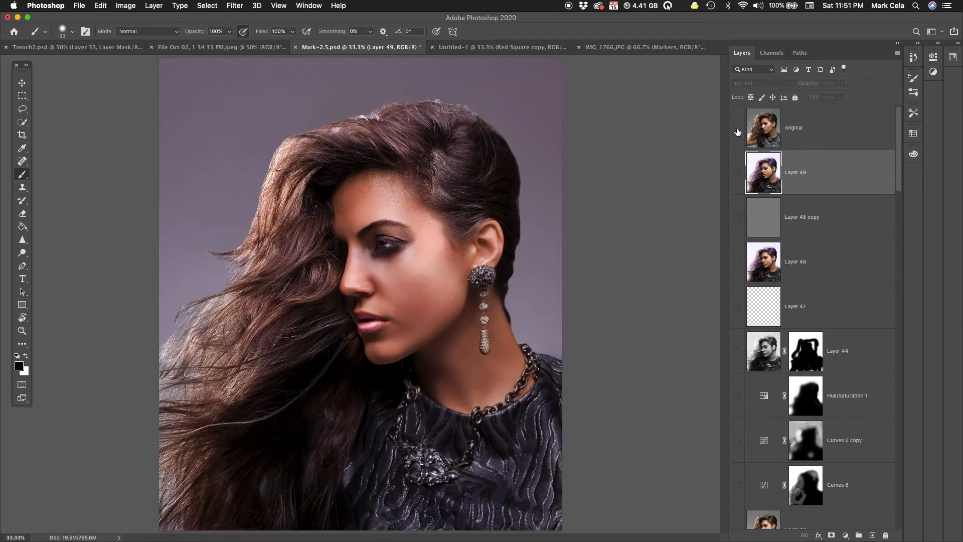
click(737, 262)
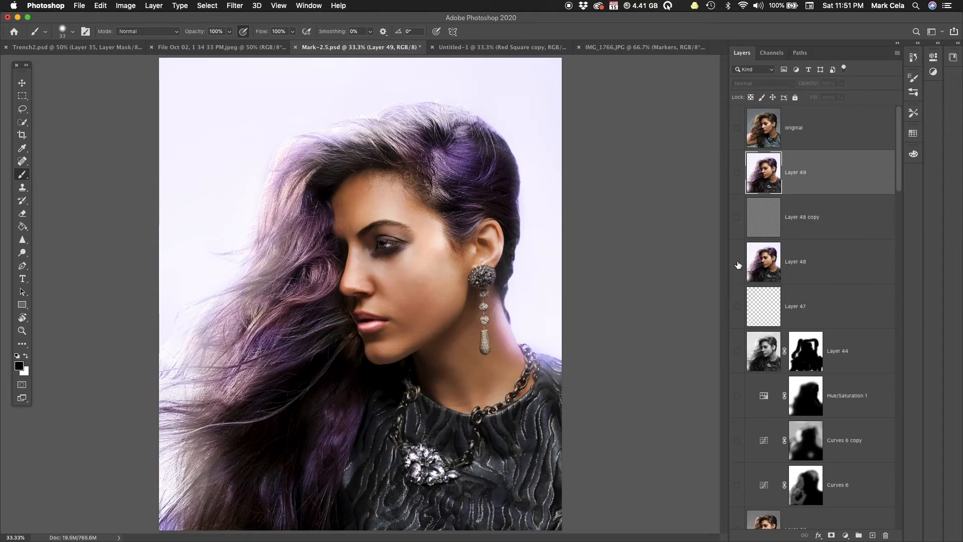
click(737, 261)
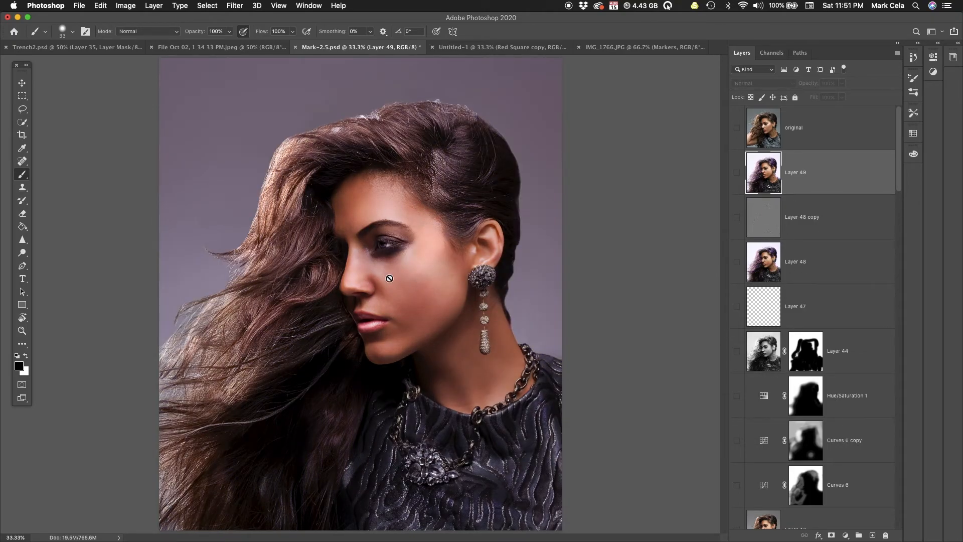
click(737, 262)
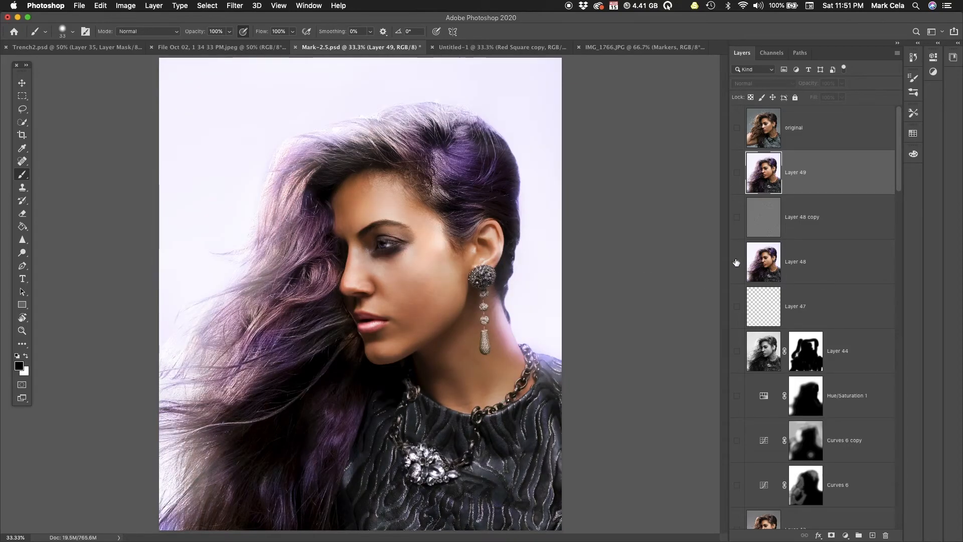
click(737, 265)
click(737, 129)
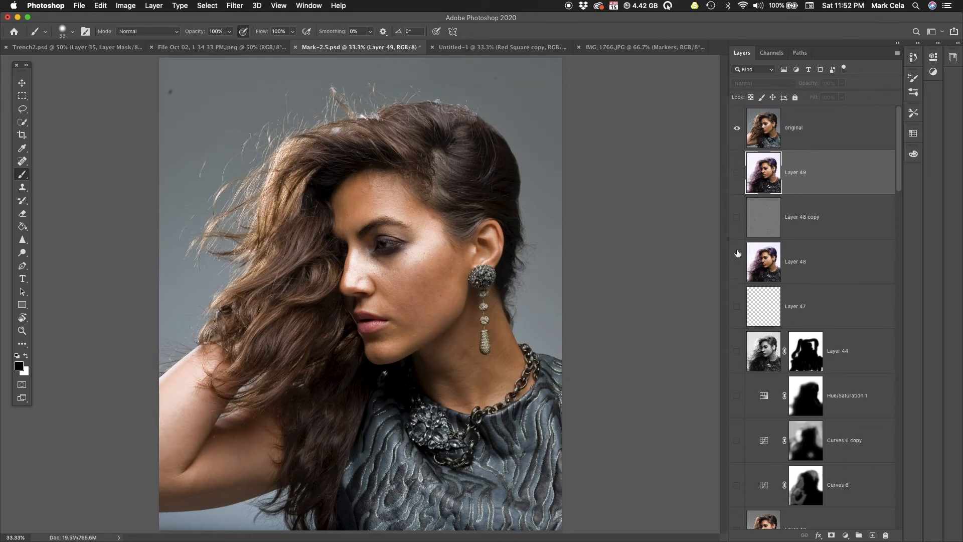
click(735, 128)
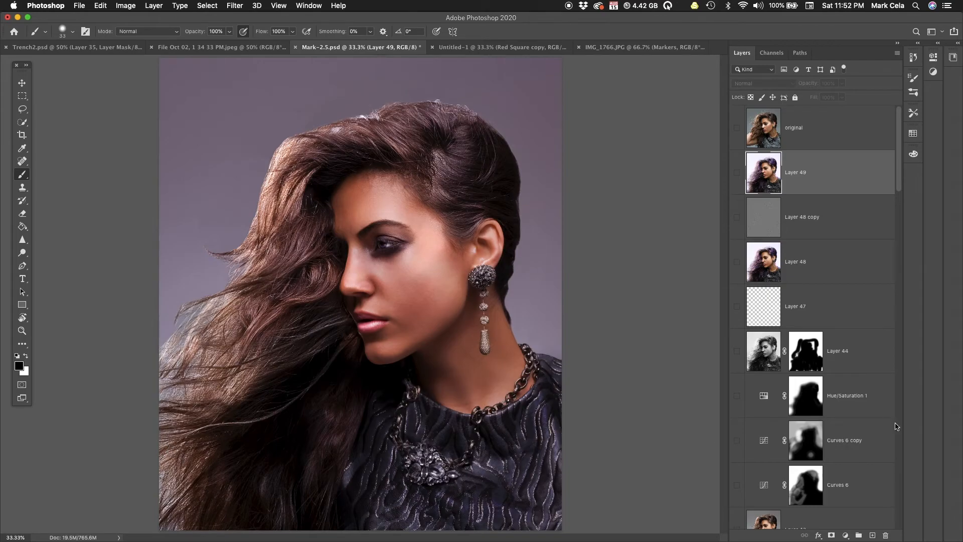
- Examine the retouched hair, face and earring up close and show Layer 48 for comparison
scroll(323, 286, up, 1)
drag(323, 286, 436, 413)
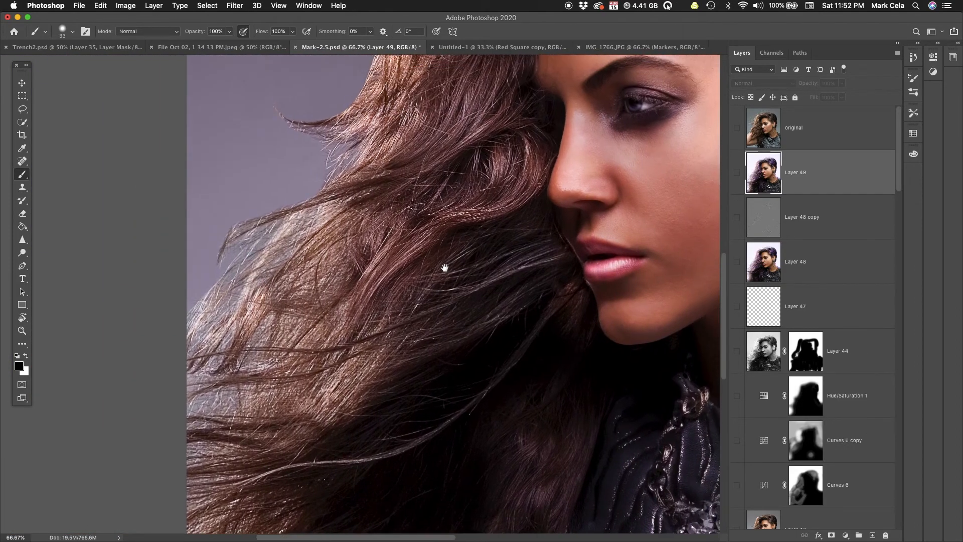
drag(443, 266, 356, 71)
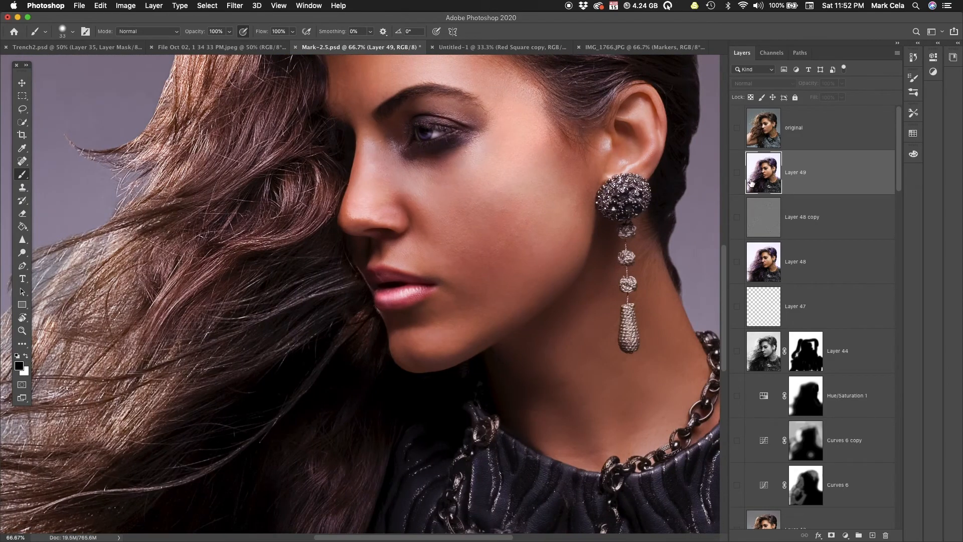
click(736, 264)
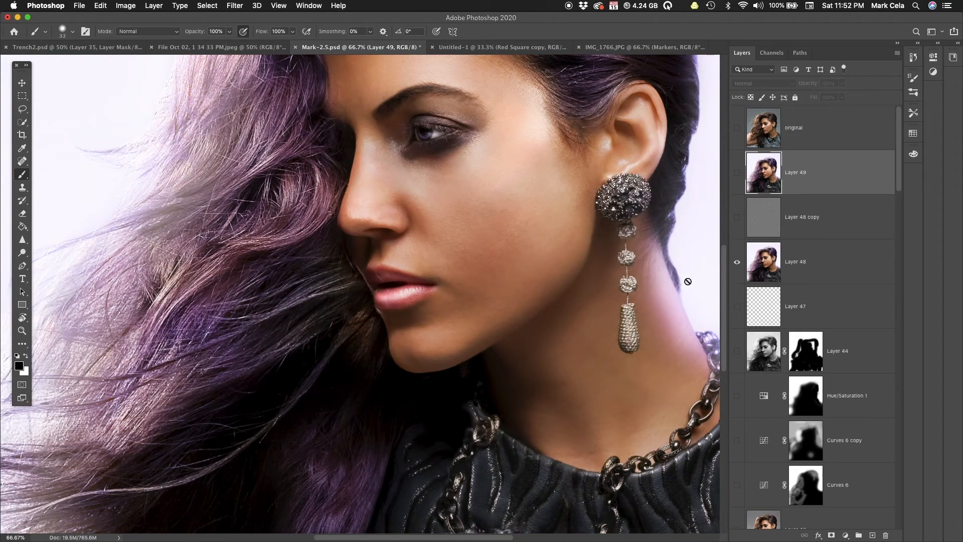
scroll(382, 288, down, 1)
scroll(383, 288, down, 1)
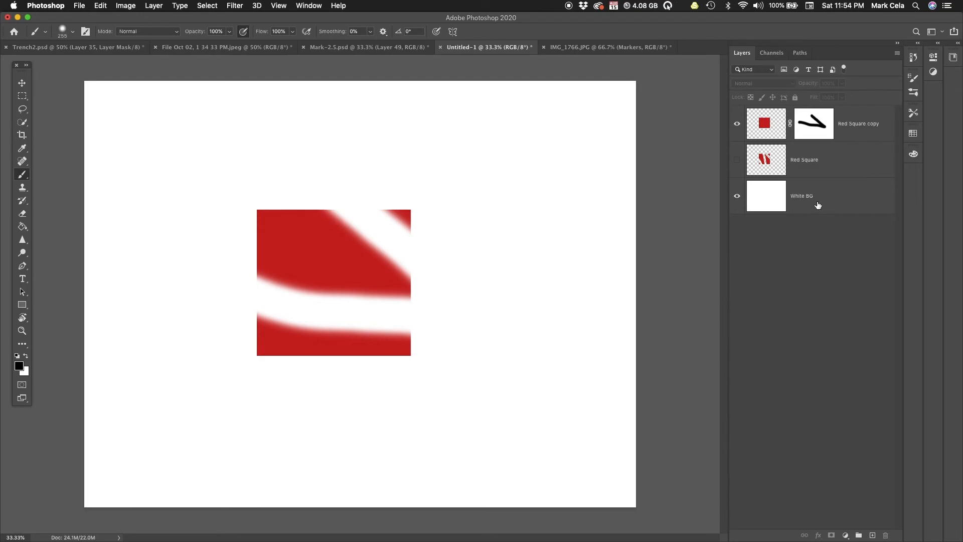
- Open the properties of the Red Square copy layer mask, try a density of 61% and restore it to 100%
click(932, 59)
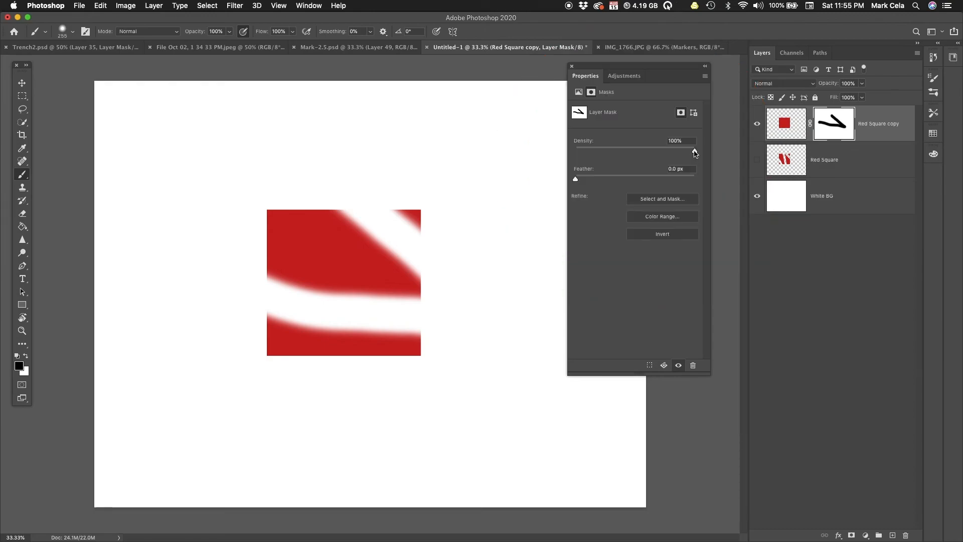
drag(695, 153, 649, 157)
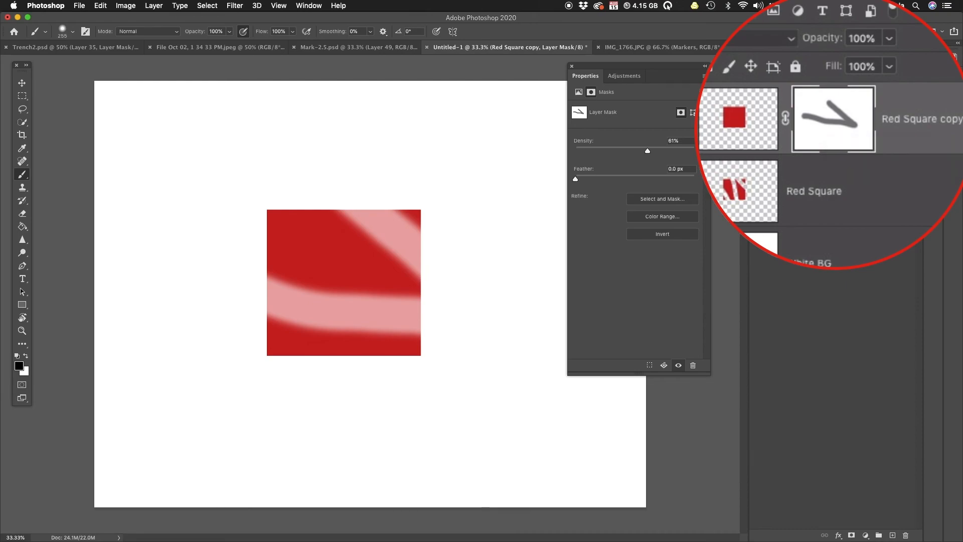
click(694, 148)
- Try feathering the Red Square copy mask by 3.3 px and 49 px, and reset the feather to 0 px
drag(575, 179, 597, 182)
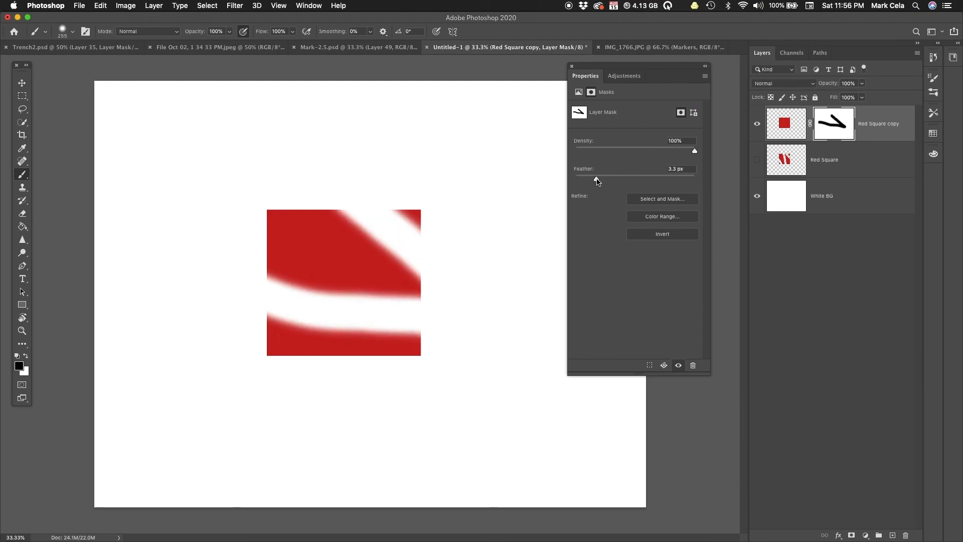
drag(599, 181, 641, 182)
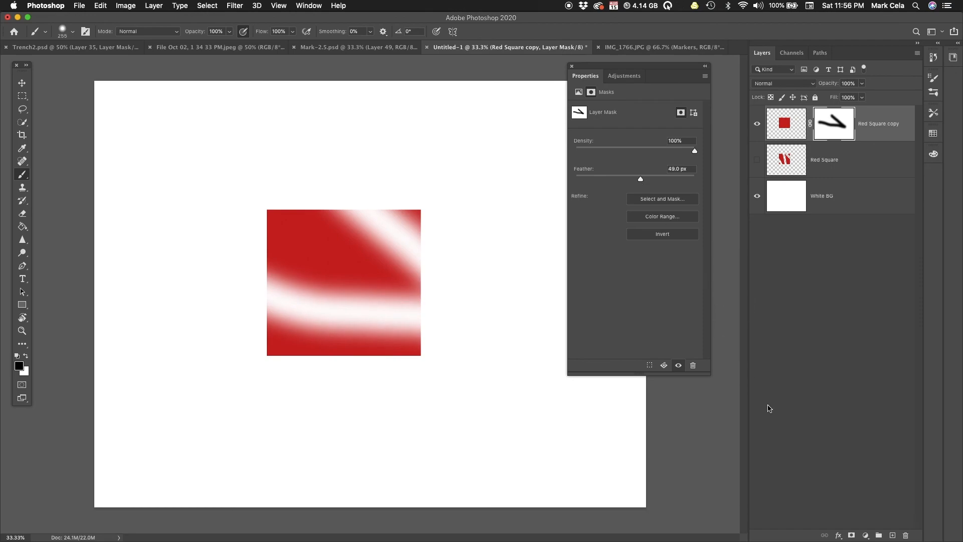
drag(642, 182, 570, 183)
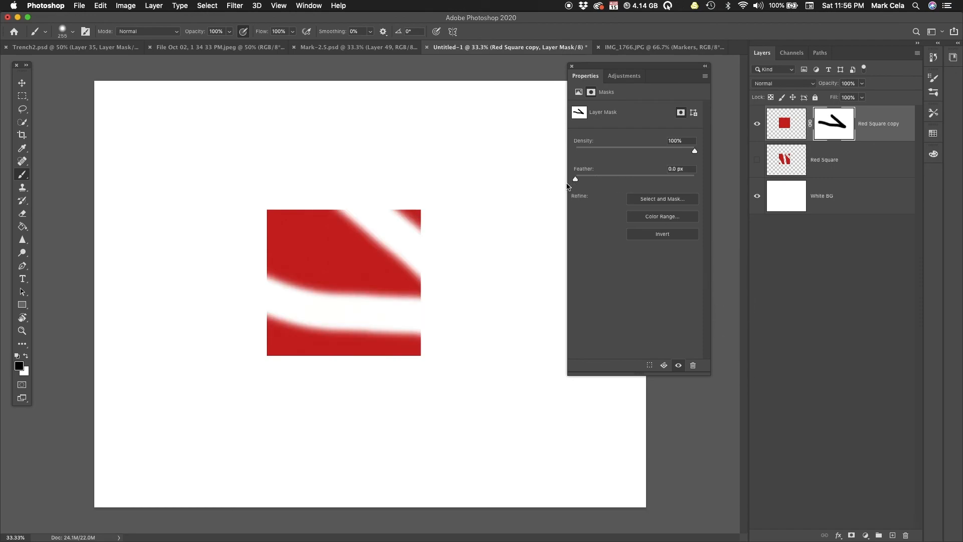
- Explore the mask's radius and smoothing refinements in Select and Mask and its Color Range options, cancelling both
click(673, 200)
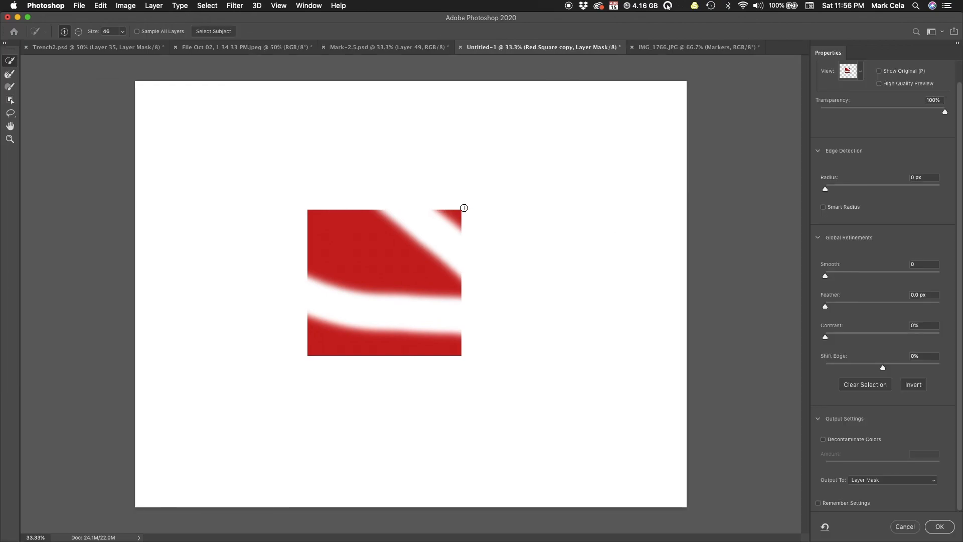
drag(437, 211, 454, 229)
drag(826, 192, 778, 195)
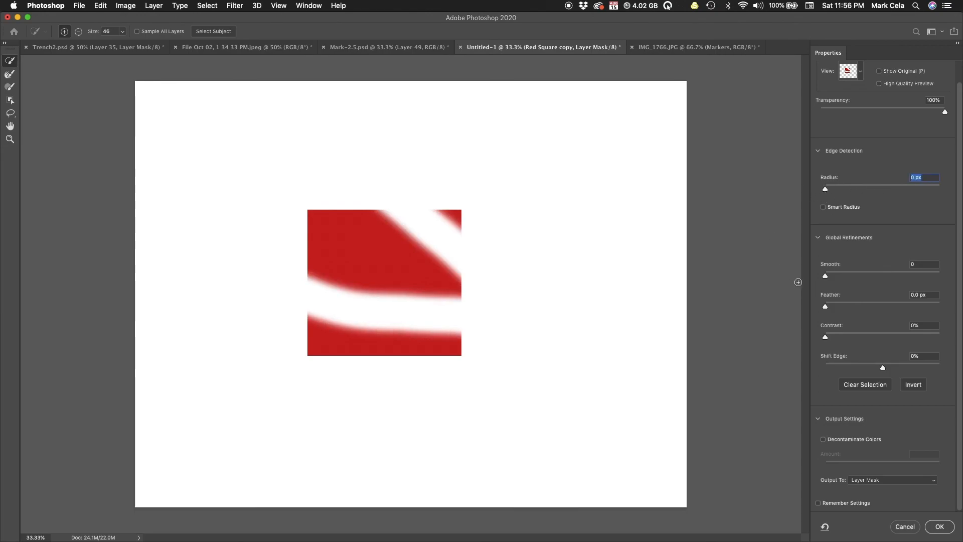
drag(825, 279, 759, 312)
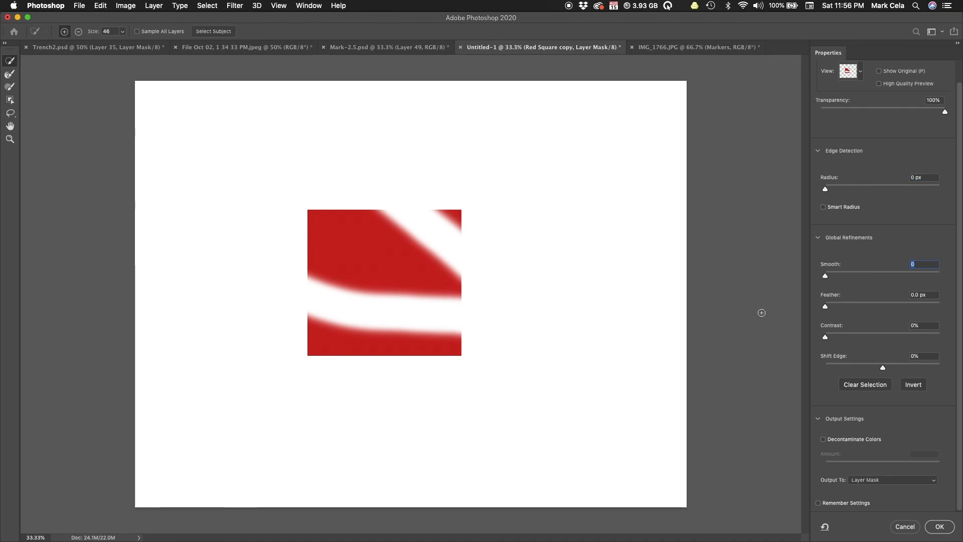
click(906, 527)
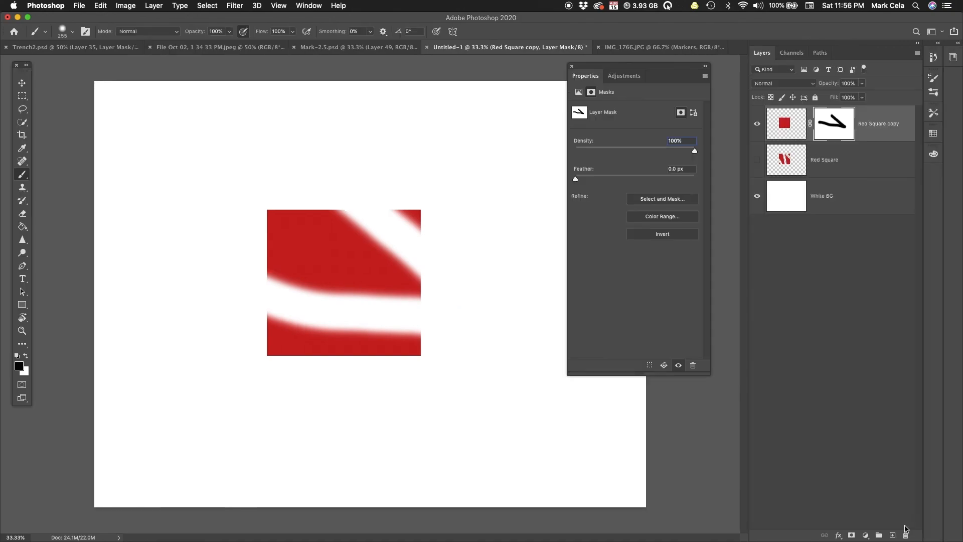
click(669, 219)
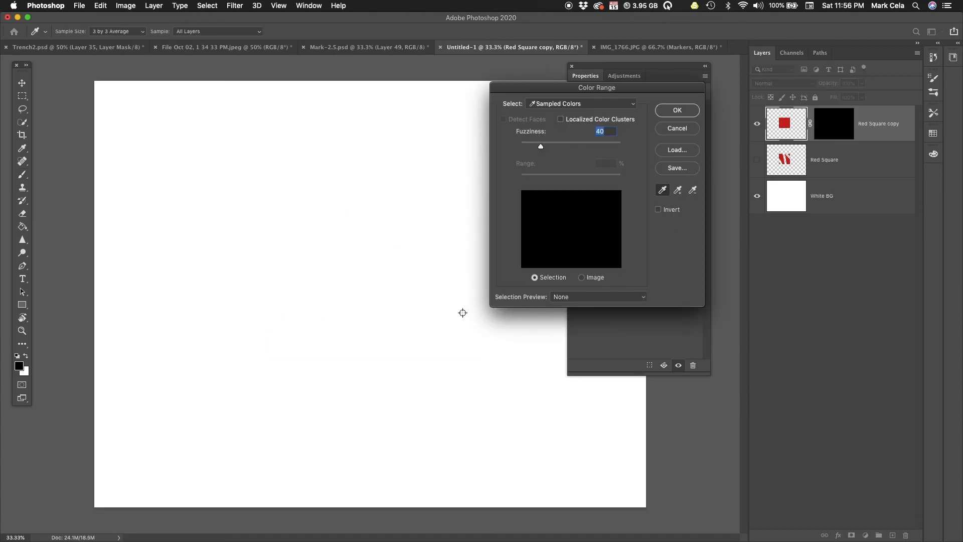
click(687, 128)
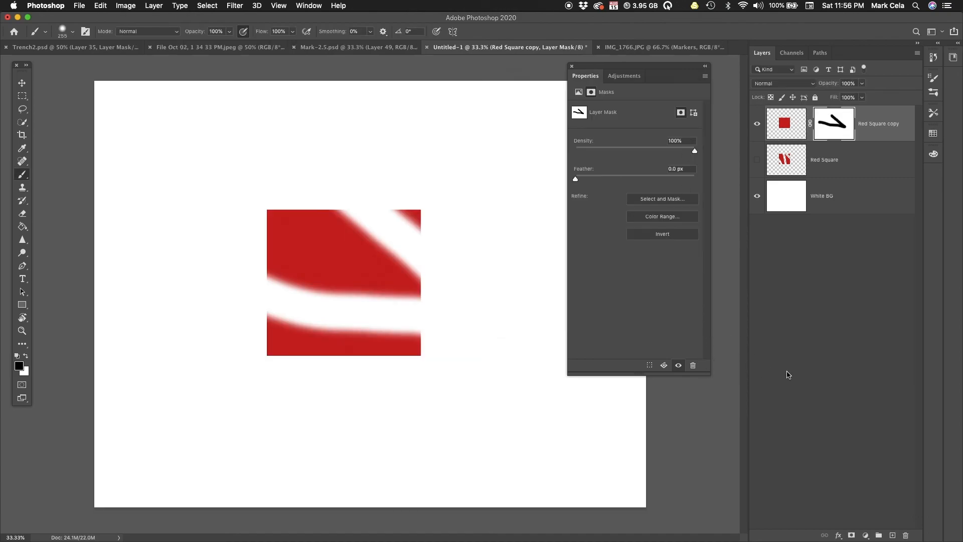